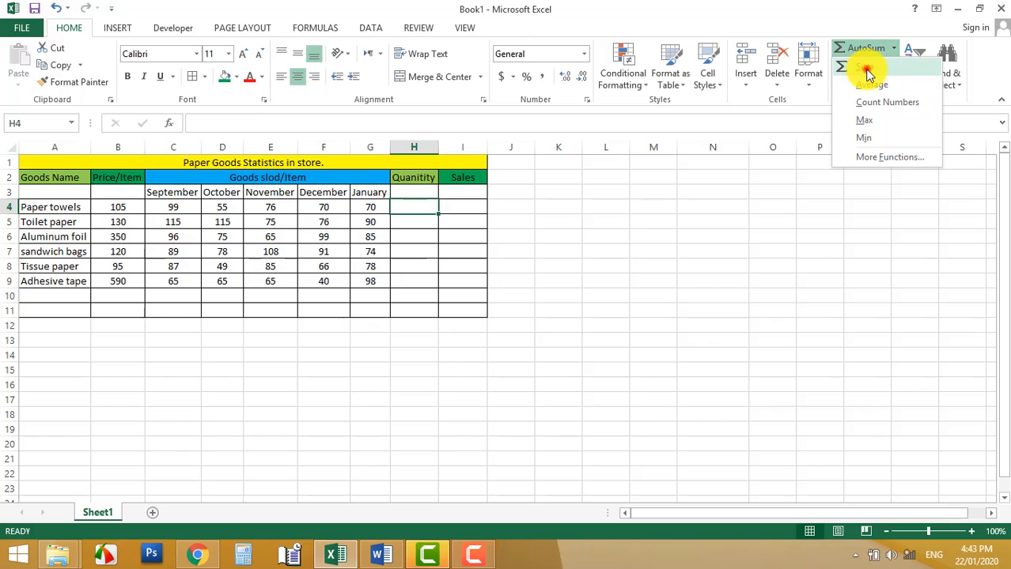
# - Sum C4:G4 in the Paper towels Quantity cell H4 and copy the formula down to H5:H9
pyautogui.click(866, 69)
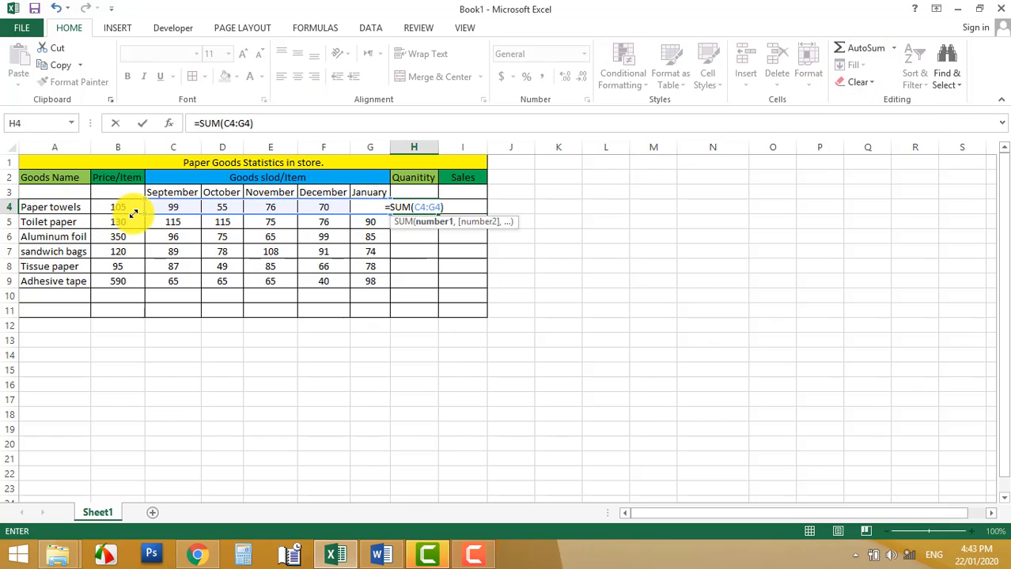
pyautogui.press('Return')
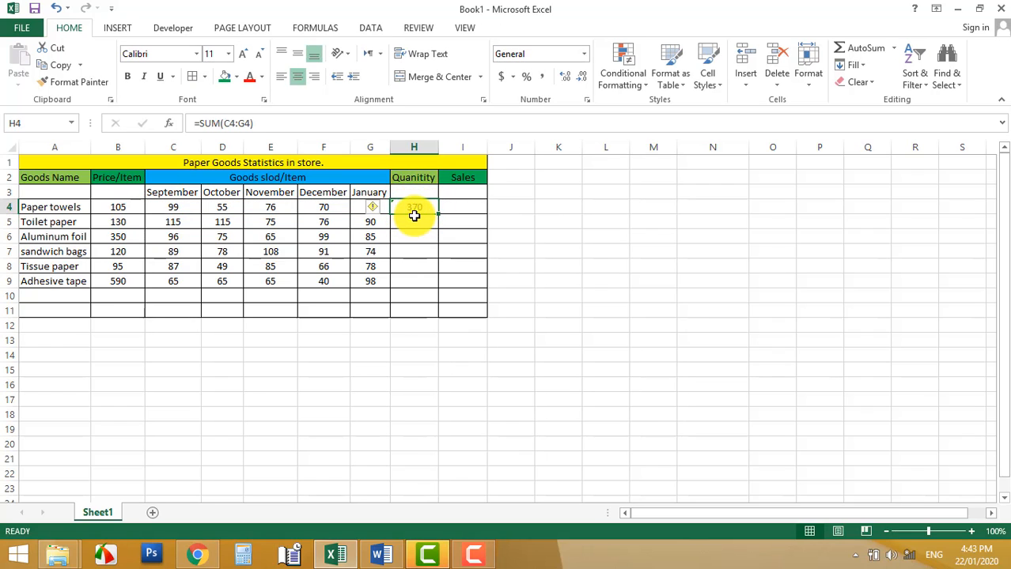
pyautogui.rightClick(417, 206)
pyautogui.click(443, 233)
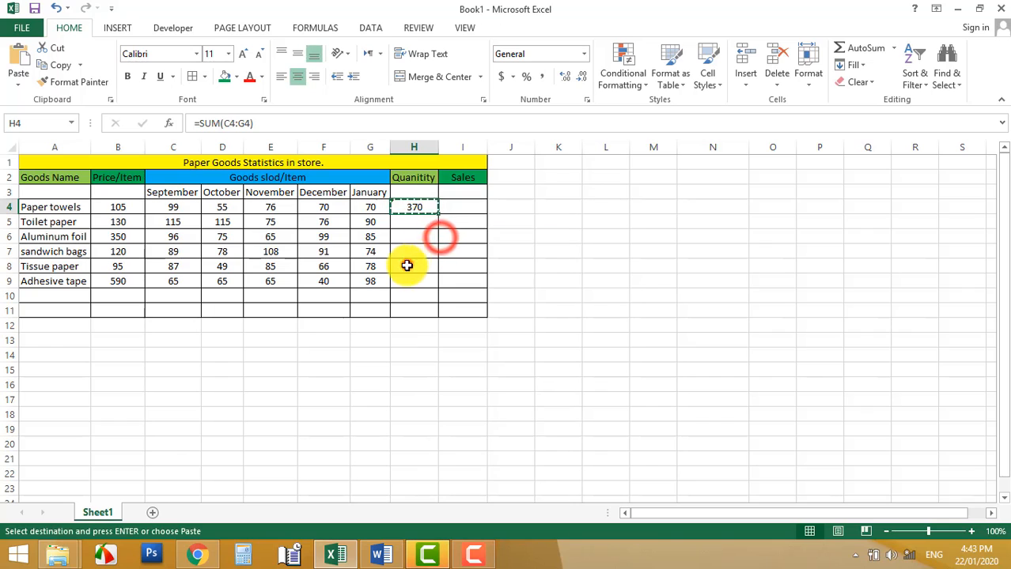
pyautogui.click(407, 266)
pyautogui.moveTo(410, 222); pyautogui.dragTo(408, 280)
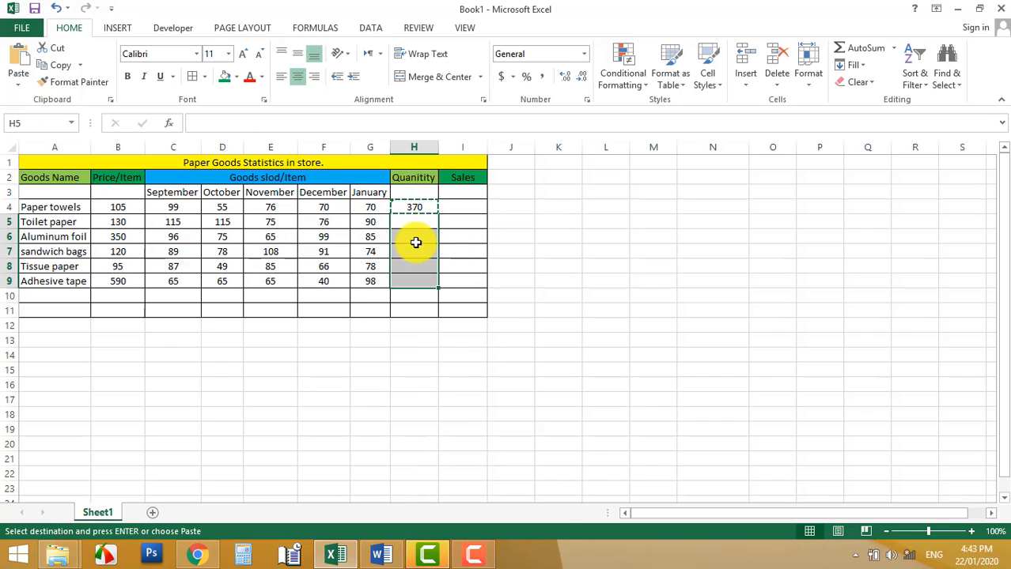
pyautogui.rightClick(415, 242)
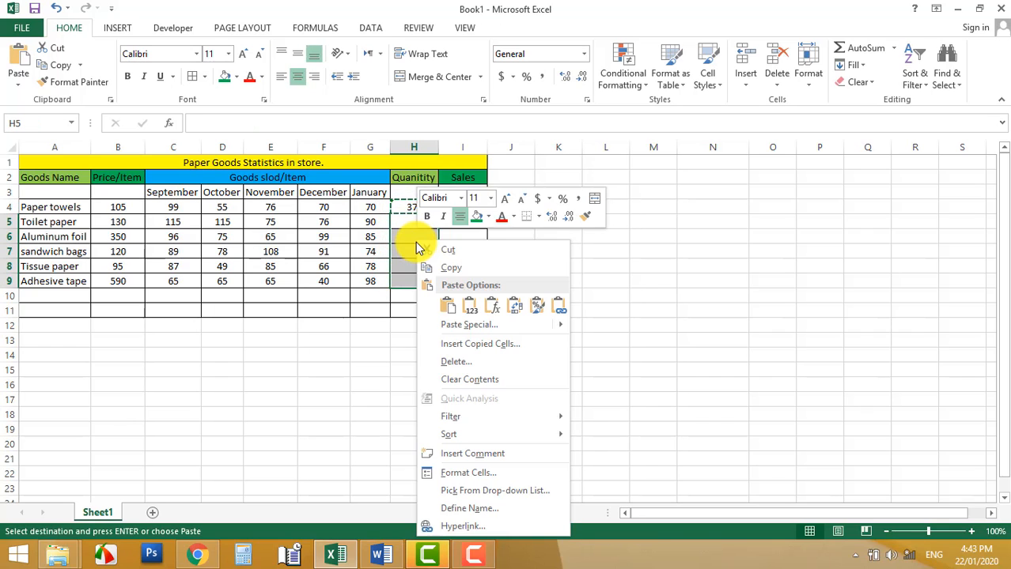
pyautogui.click(458, 305)
pyautogui.click(447, 304)
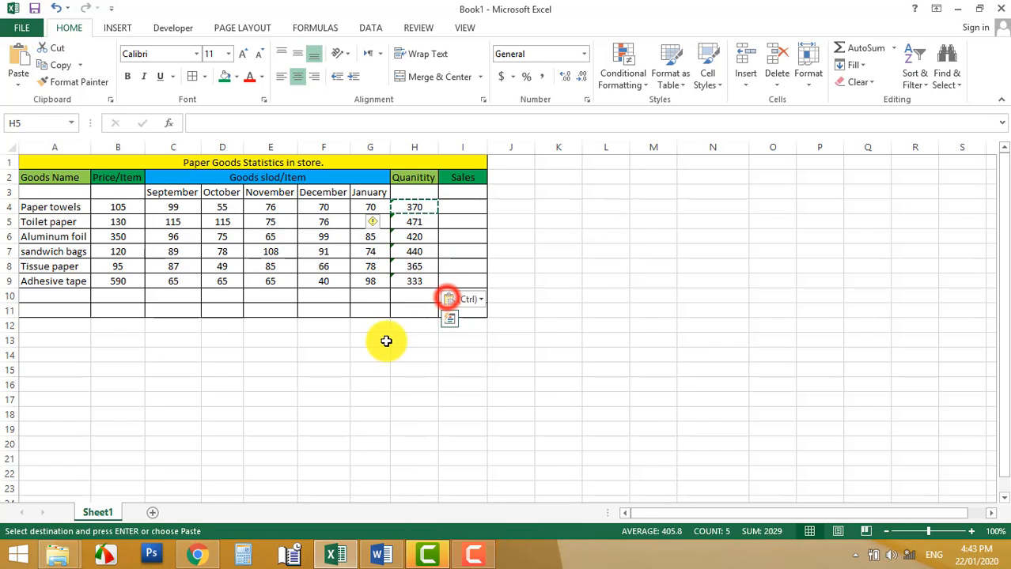
pyautogui.click(380, 355)
# - Inspect the cell references of the copied SUM formulas in the Quantity column
pyautogui.click(422, 219)
pyautogui.doubleClick(423, 222)
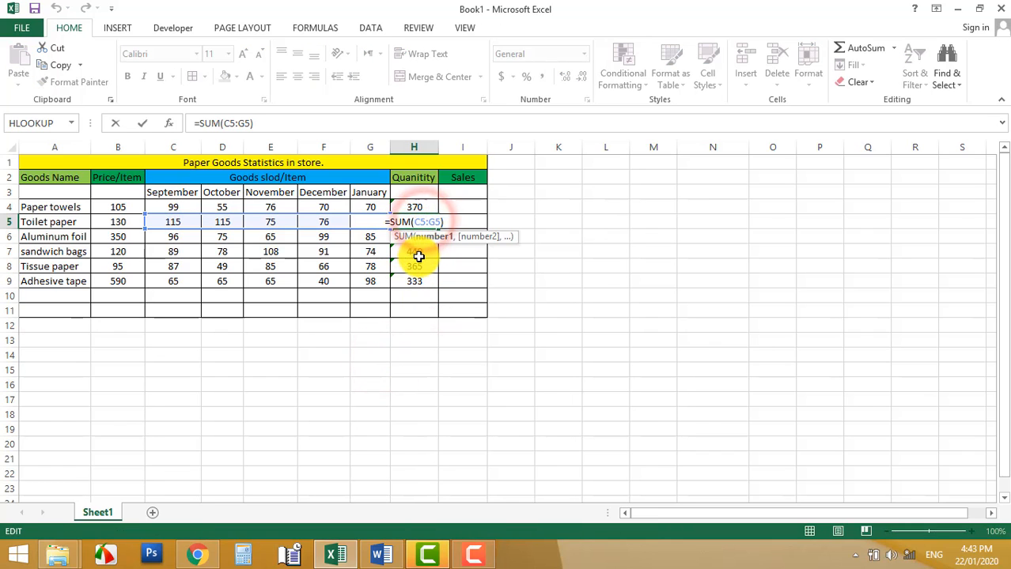
pyautogui.doubleClick(419, 256)
pyautogui.doubleClick(420, 236)
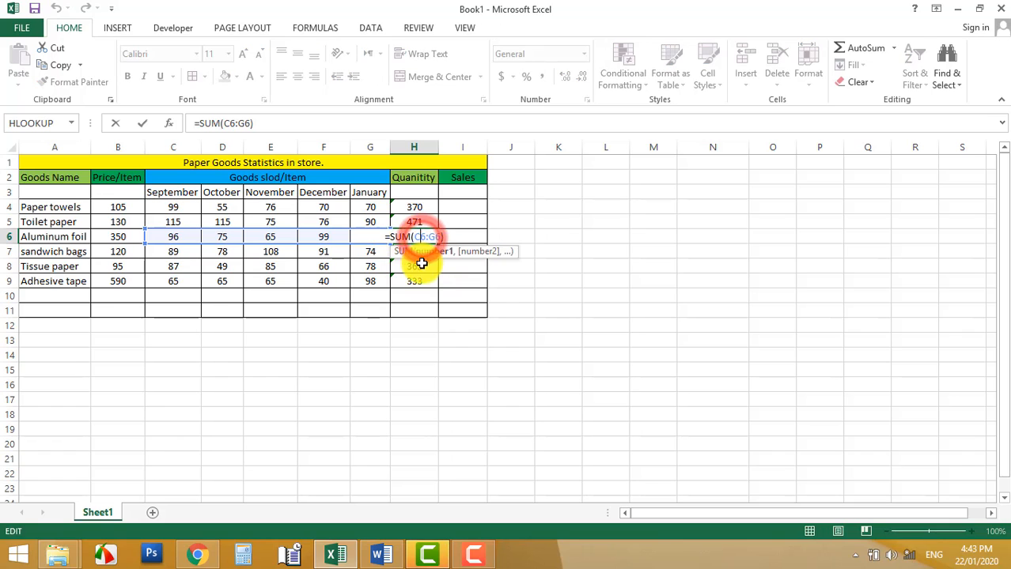
pyautogui.doubleClick(419, 281)
pyautogui.doubleClick(418, 265)
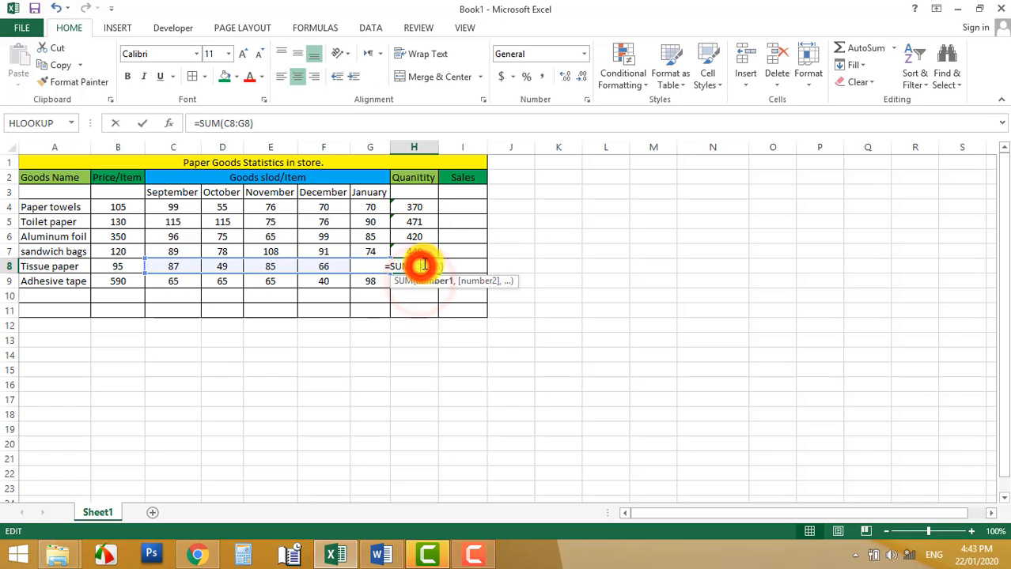
pyautogui.click(453, 239)
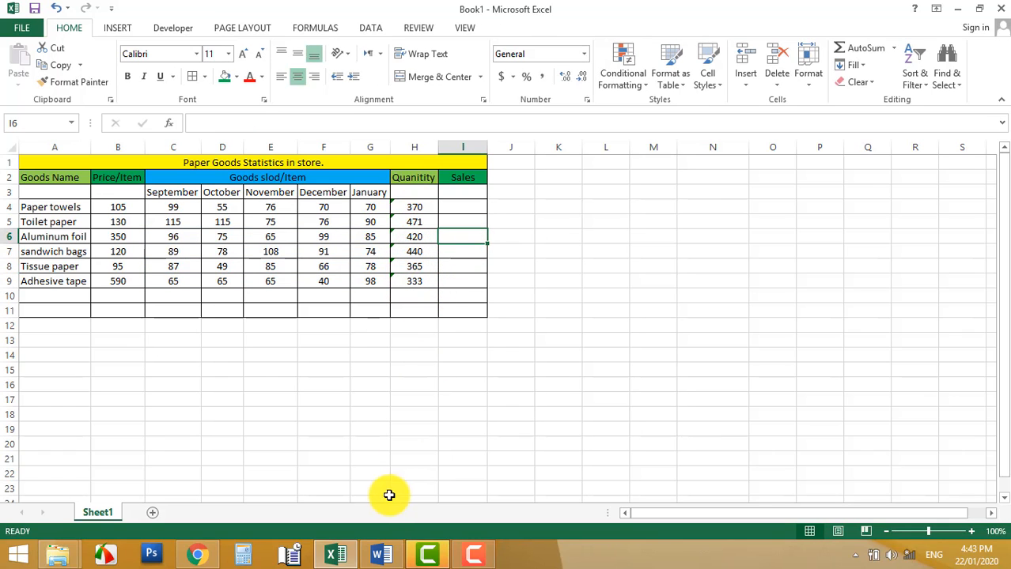
# - Look up the Sales calculation in the Word assignment and enter =H4*B4 in the Paper towels Sales cell I4
pyautogui.click(380, 555)
pyautogui.moveTo(301, 235); pyautogui.dragTo(614, 257)
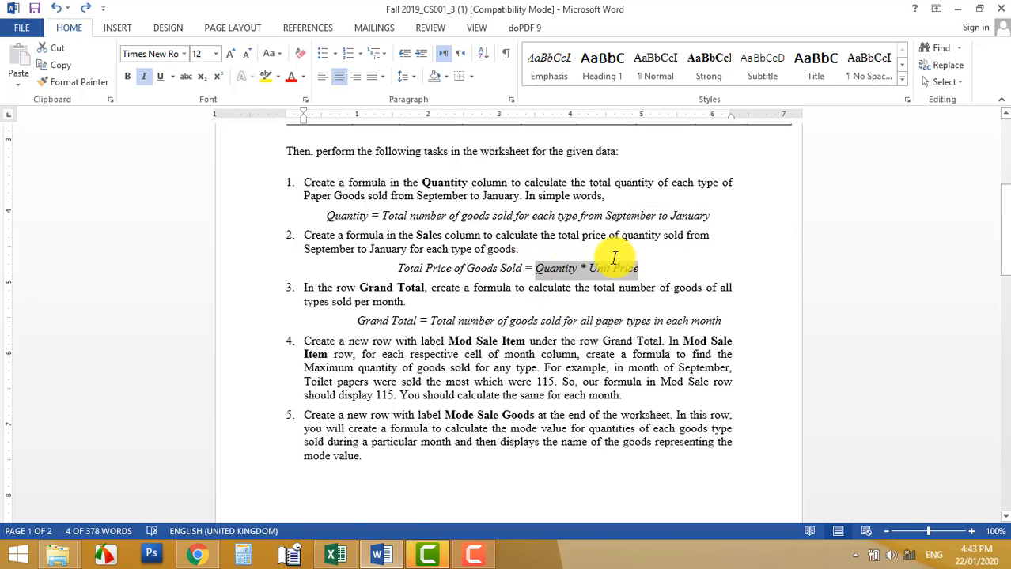
pyautogui.click(338, 552)
pyautogui.click(467, 209)
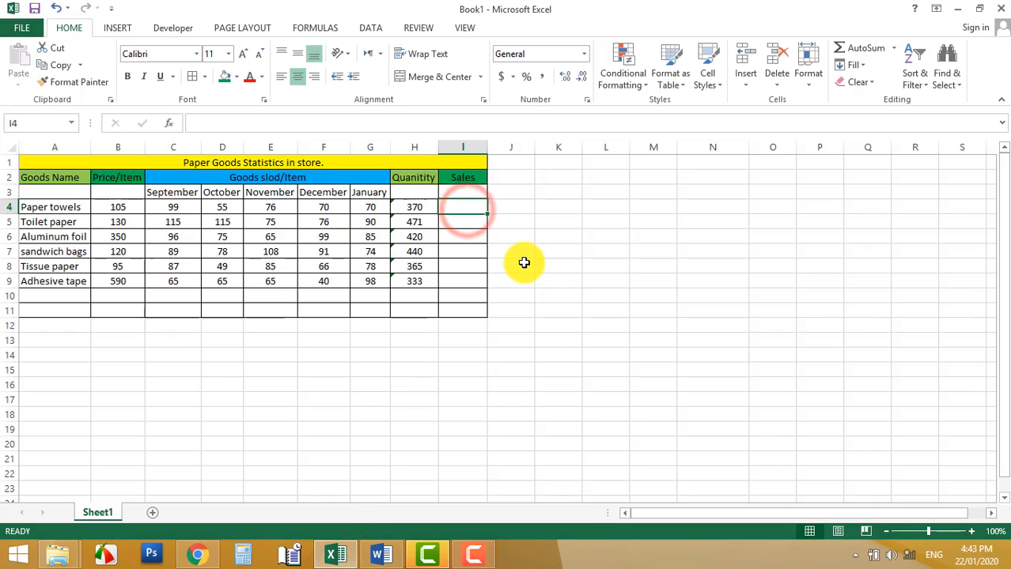
pyautogui.write('=')
pyautogui.click(414, 207)
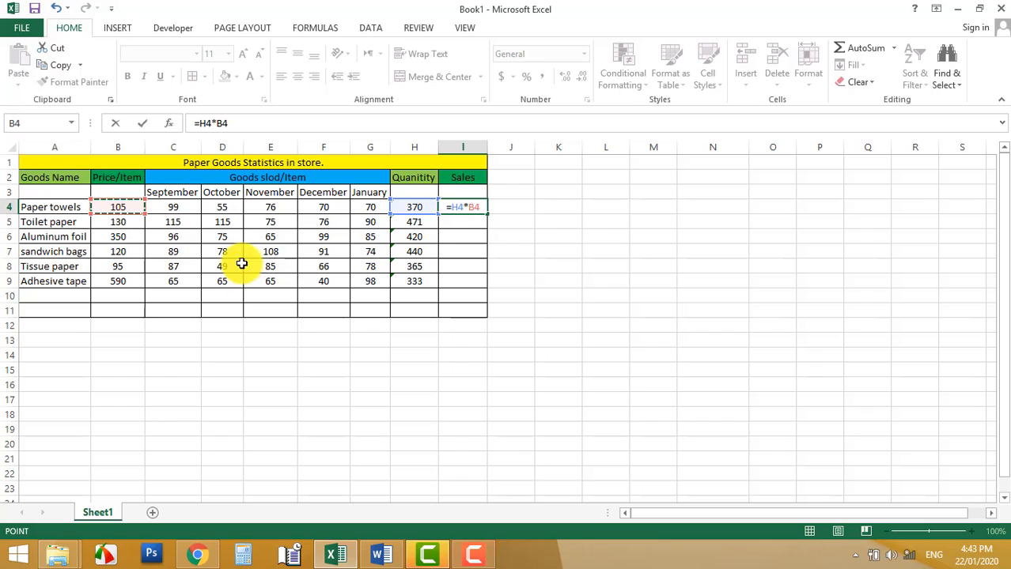
pyautogui.press('Return')
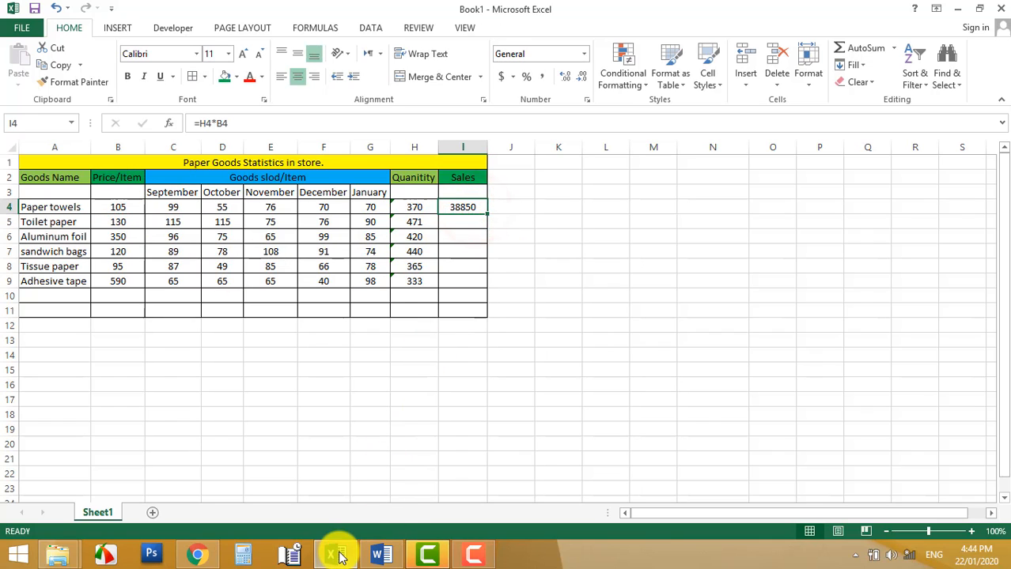
# - Copy the Sales formula from I4 down to I5:I9, comparing the sales values with the table in the Word assignment
pyautogui.click(369, 554)
pyautogui.scroll(6, 451, 418)
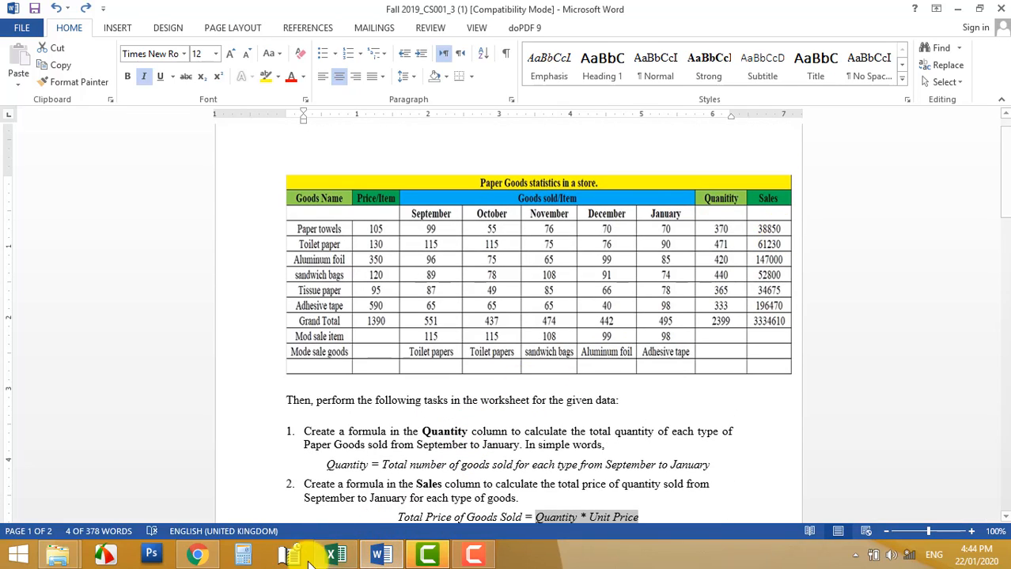
pyautogui.click(360, 514)
pyautogui.rightClick(473, 207)
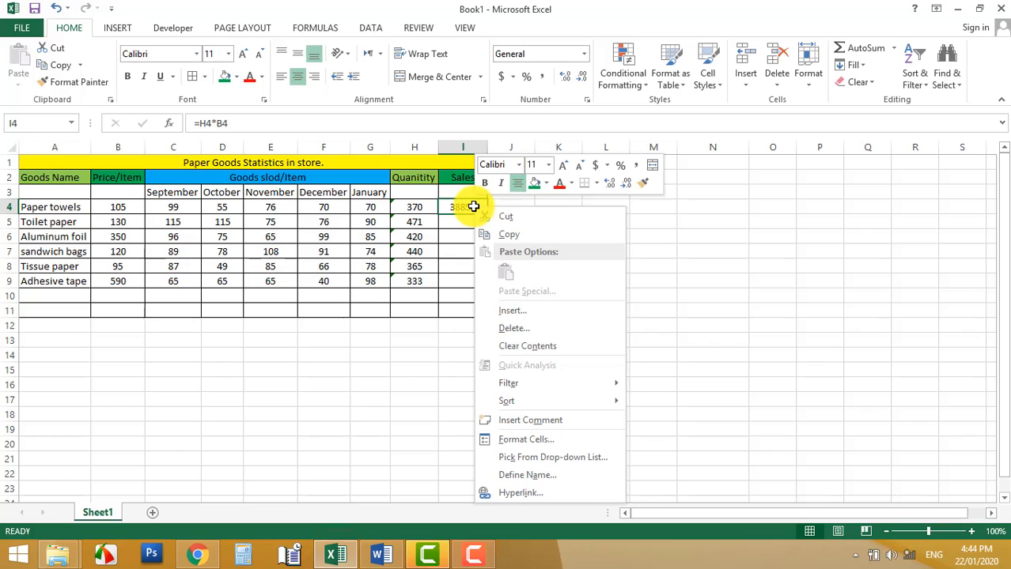
pyautogui.click(501, 230)
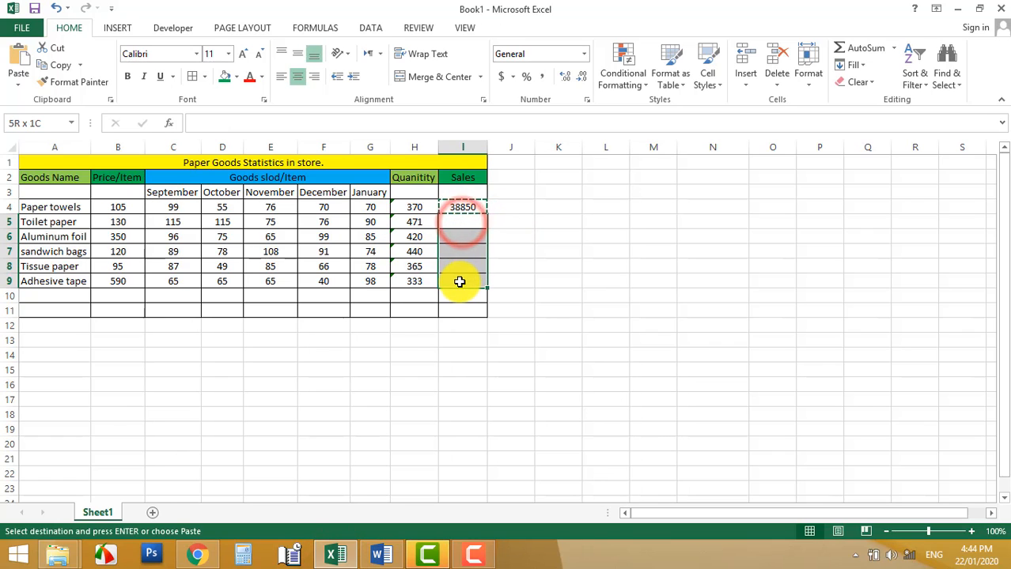
pyautogui.rightClick(462, 251)
pyautogui.click(460, 305)
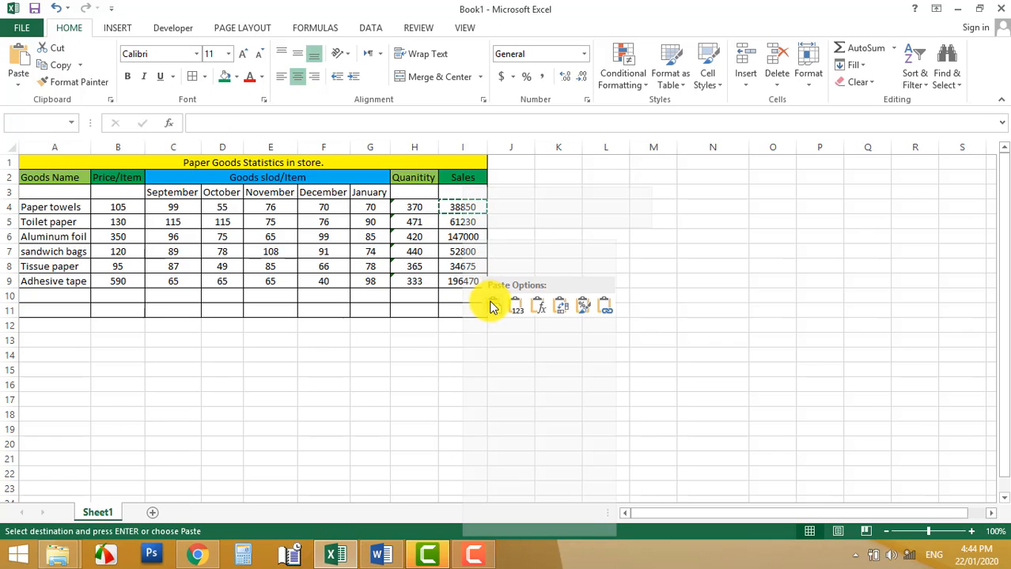
pyautogui.click(416, 352)
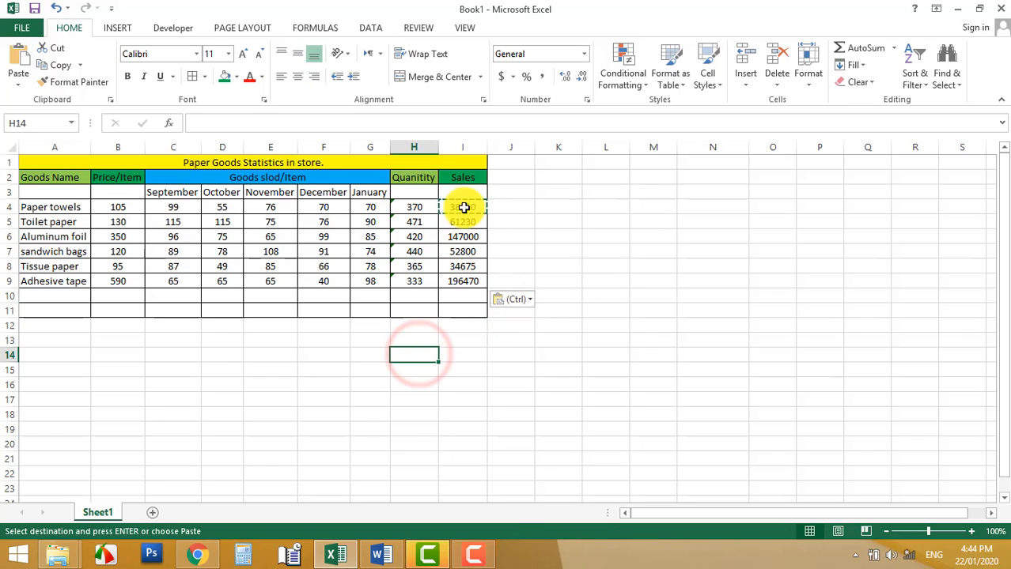
pyautogui.click(381, 555)
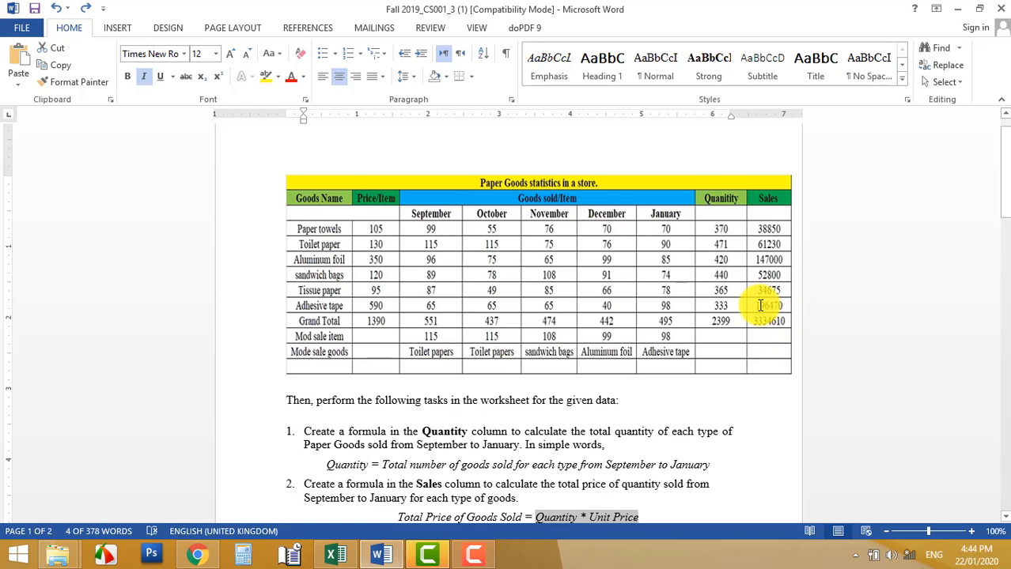
pyautogui.click(341, 560)
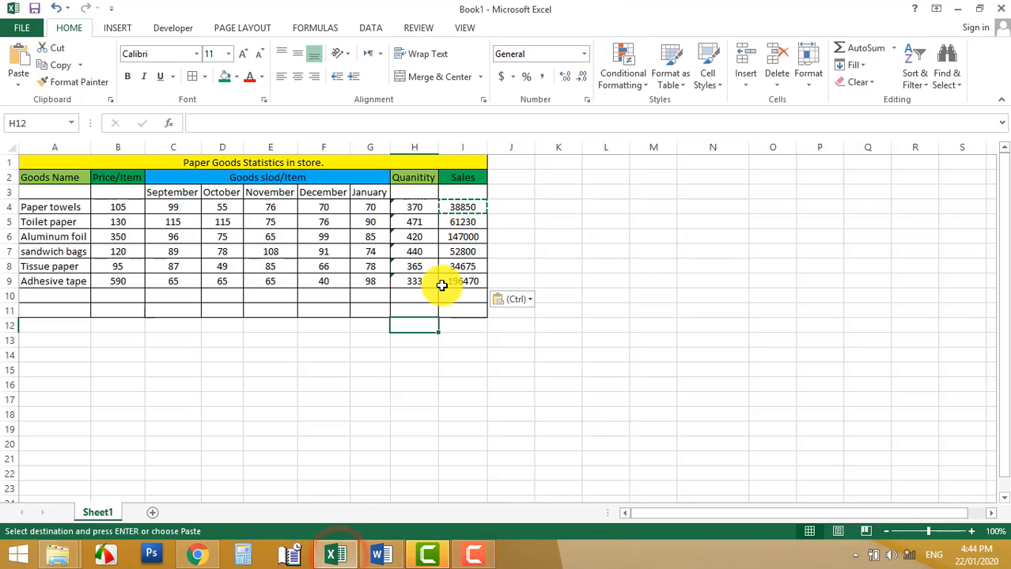
# - Copy the row label "Grand Total" from task 3 of the Word assignment for use in cell A10
pyautogui.click(173, 324)
pyautogui.click(52, 296)
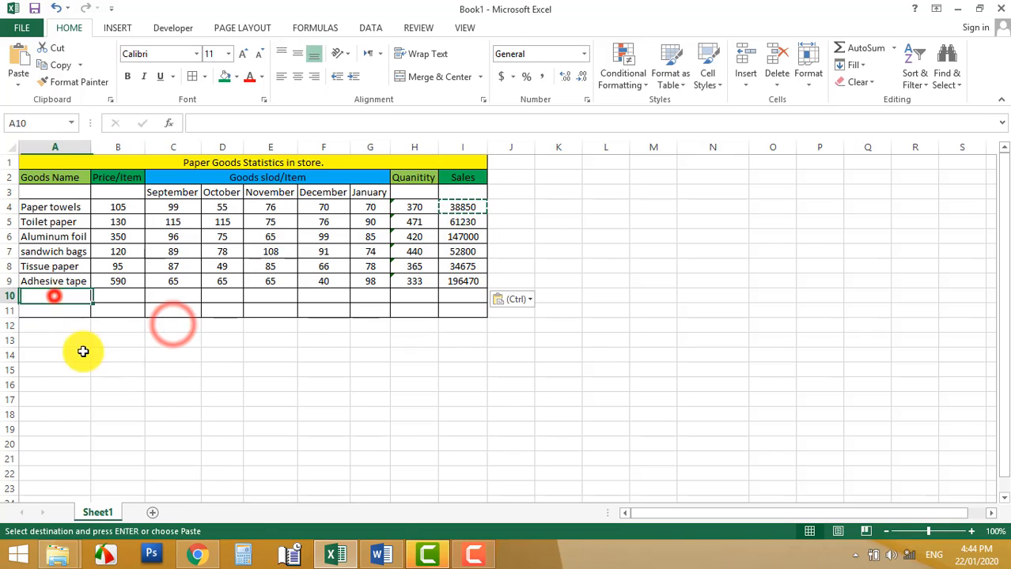
pyautogui.click(380, 555)
pyautogui.scroll(-5, 322, 438)
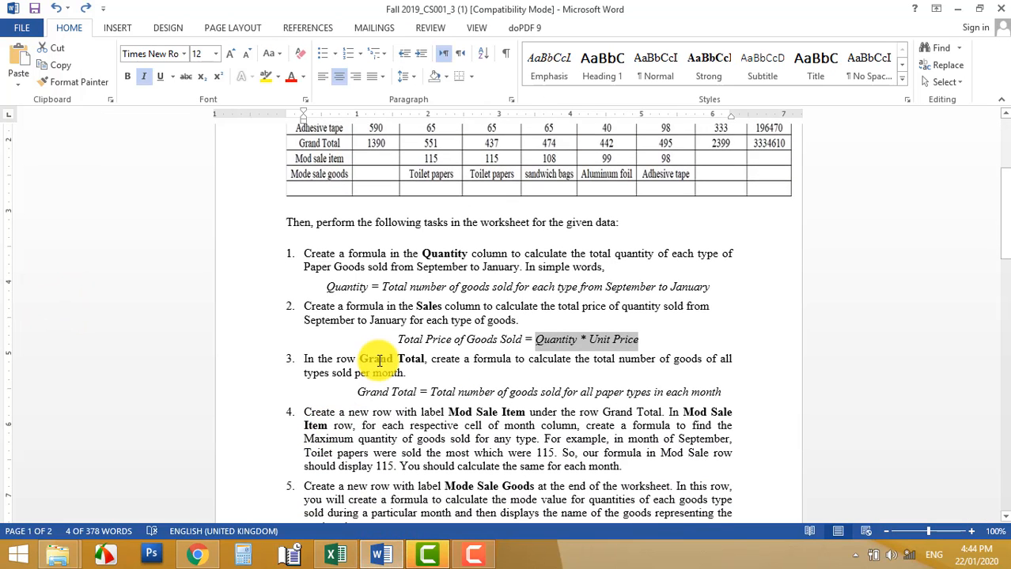
pyautogui.moveTo(304, 360); pyautogui.dragTo(374, 362)
pyautogui.click(420, 375)
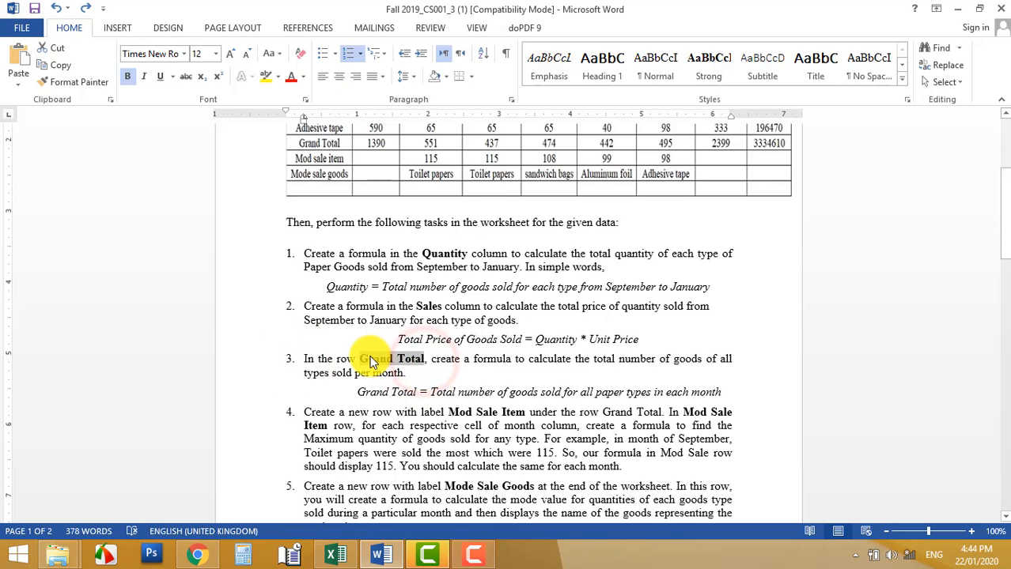
pyautogui.rightClick(372, 362)
pyautogui.click(404, 87)
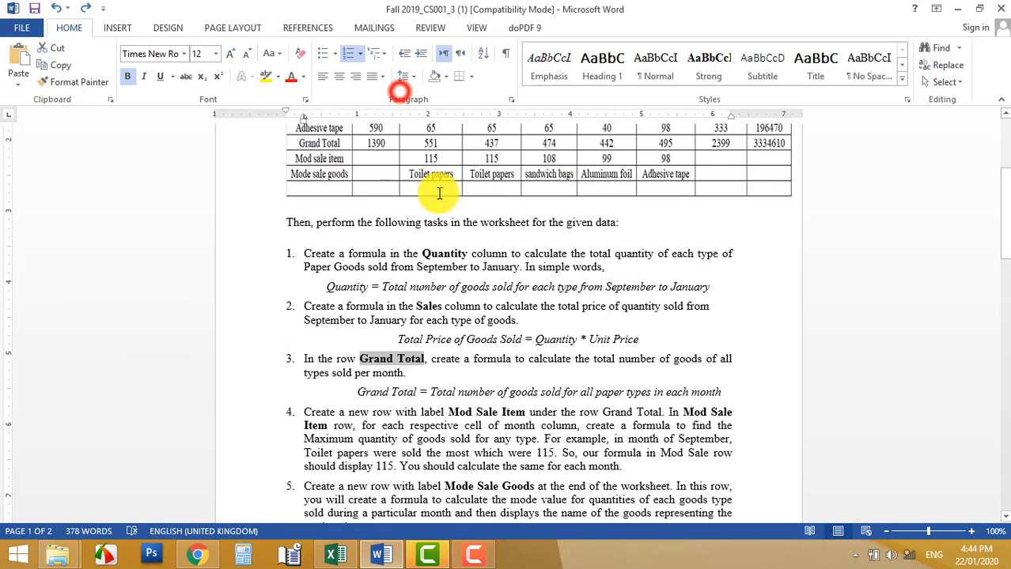
# - Switch back to the Excel workbook and paste "Grand Total" as the label in cell A10
pyautogui.click(336, 554)
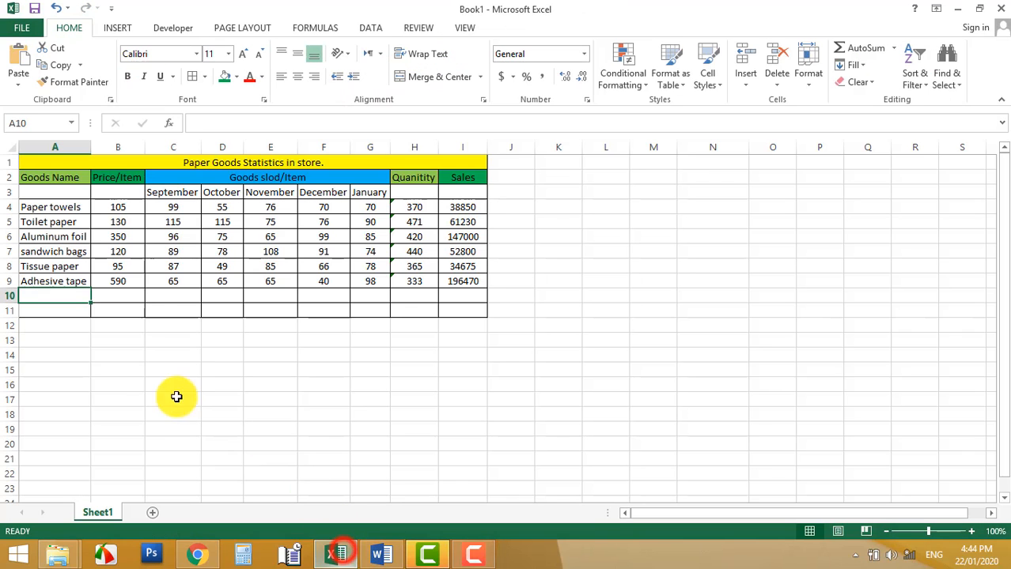
pyautogui.click(213, 124)
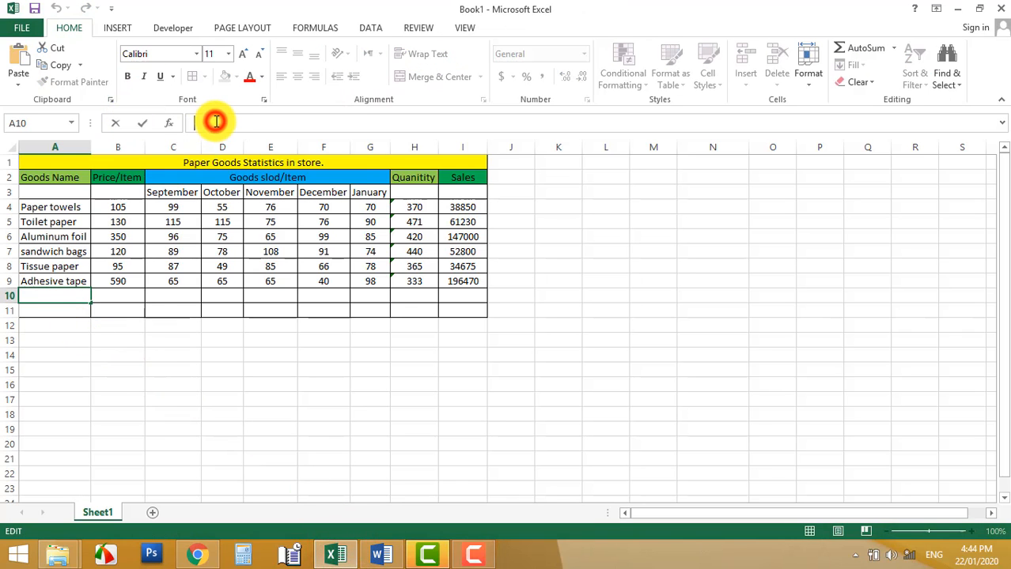
pyautogui.rightClick(216, 124)
pyautogui.click(247, 187)
pyautogui.press('Return')
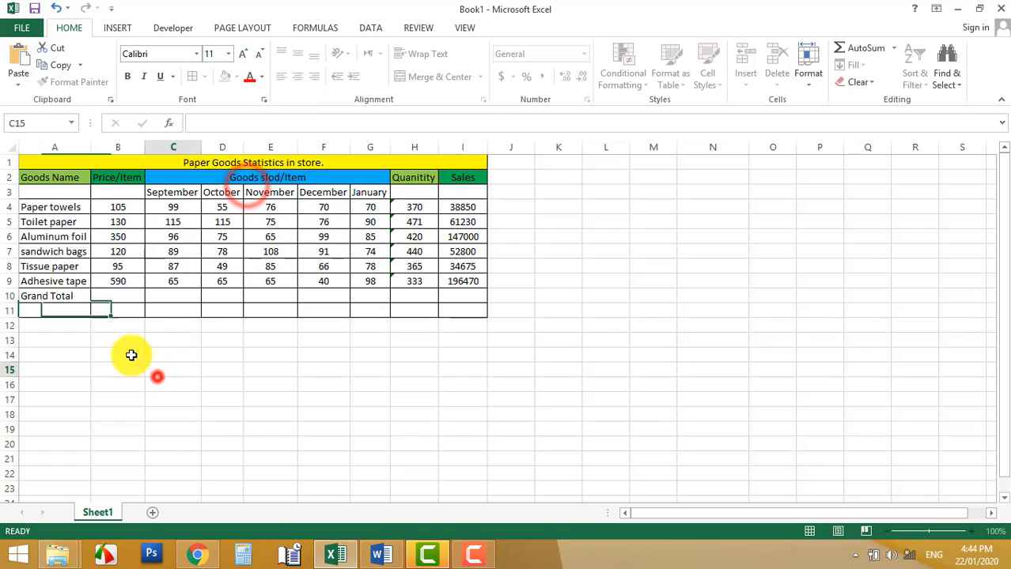
pyautogui.click(162, 370)
# - Total the Price/Item column in the Grand Total row by entering =SUM(B4:B9) in B10
pyautogui.click(125, 295)
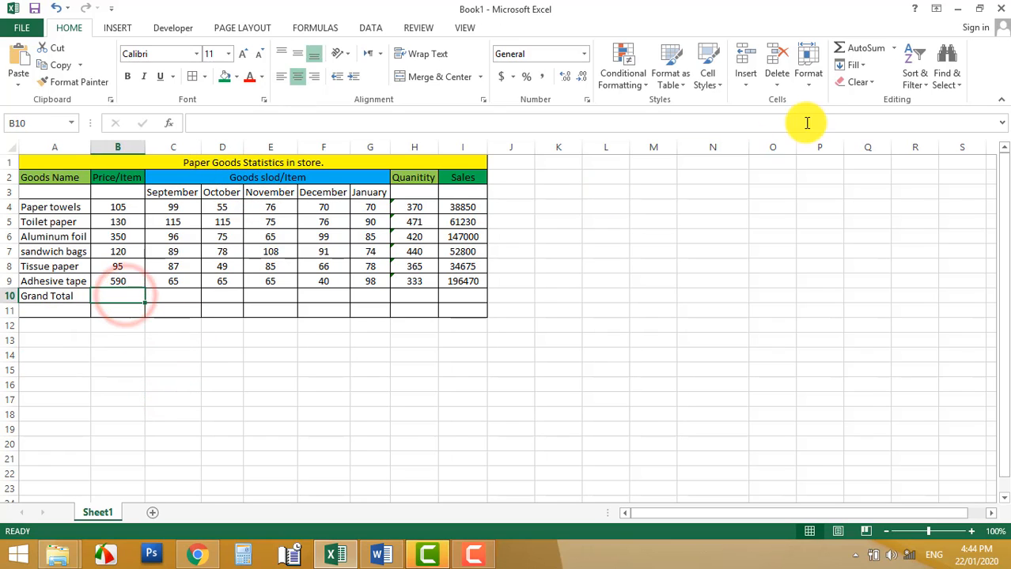
pyautogui.click(867, 47)
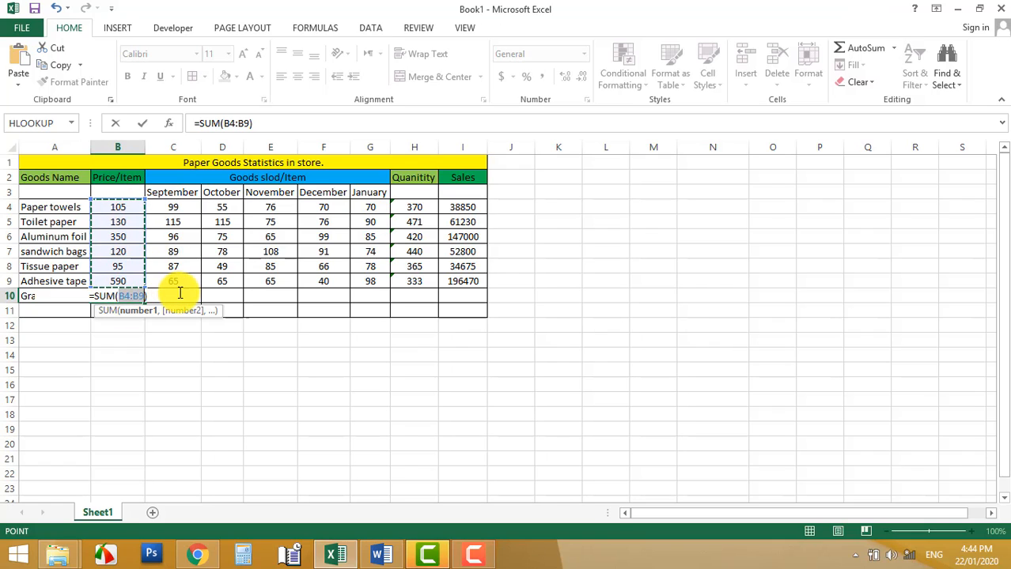
pyautogui.press('Return')
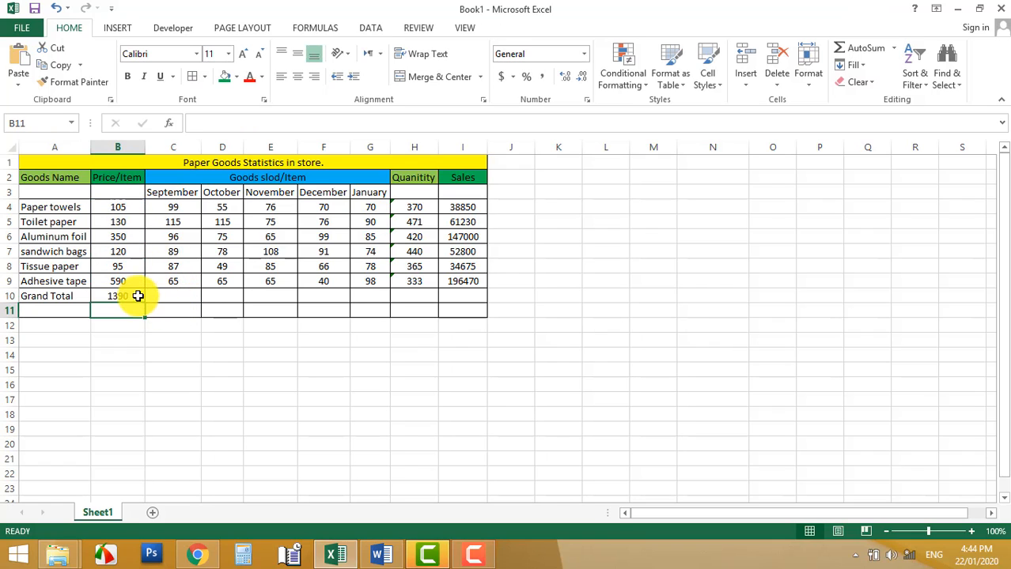
# - Copy the Grand Total formula from B10 across the September to January columns, C10:G10
pyautogui.rightClick(137, 295)
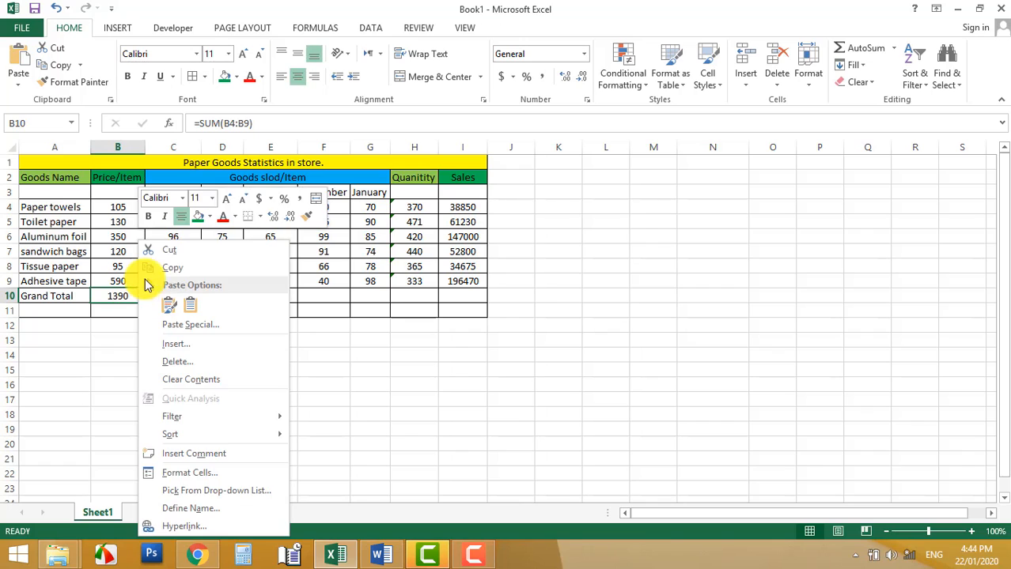
pyautogui.click(172, 273)
pyautogui.click(199, 350)
pyautogui.moveTo(182, 296); pyautogui.dragTo(367, 296)
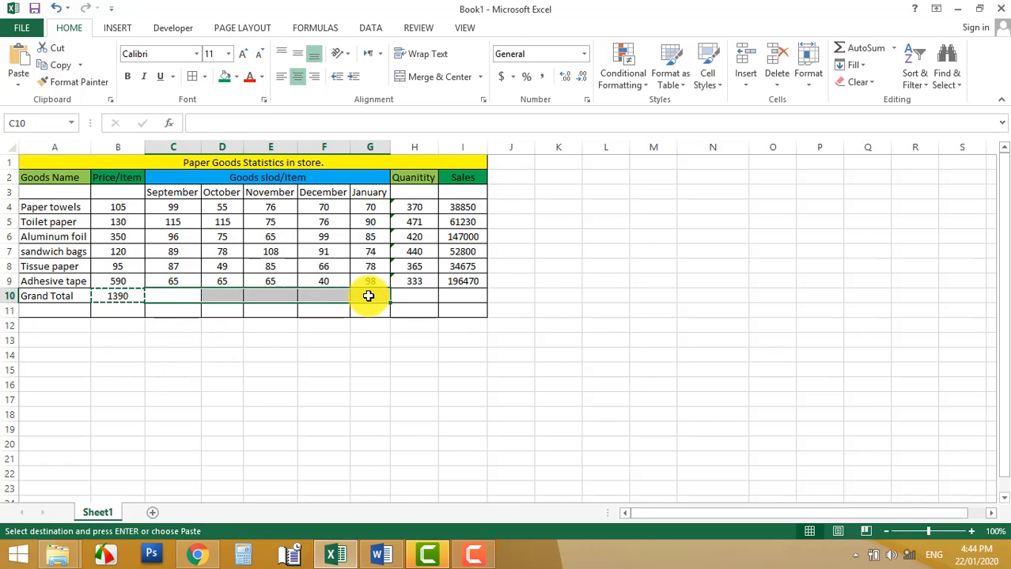
pyautogui.rightClick(367, 296)
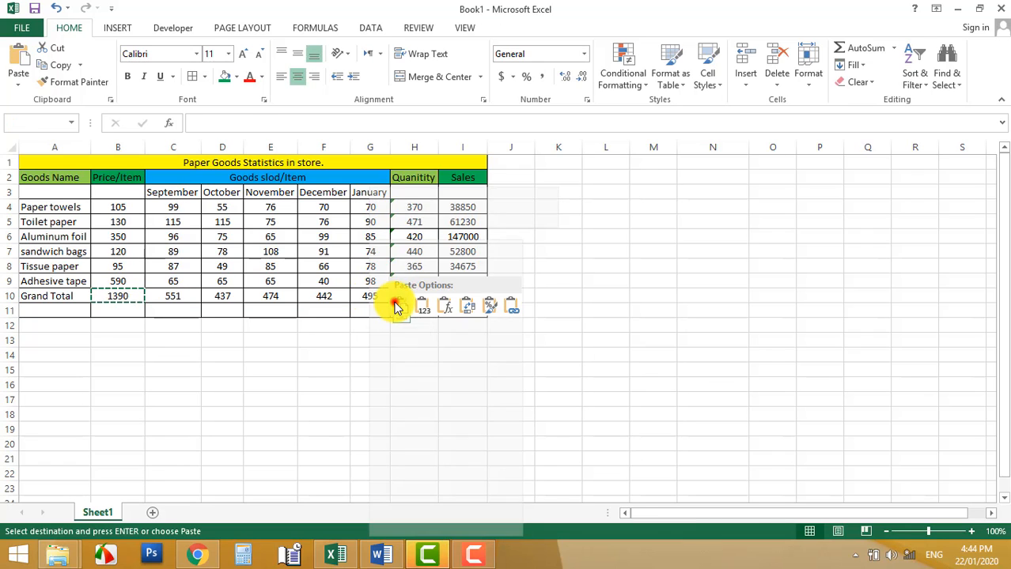
pyautogui.click(394, 300)
pyautogui.click(459, 290)
pyautogui.click(344, 366)
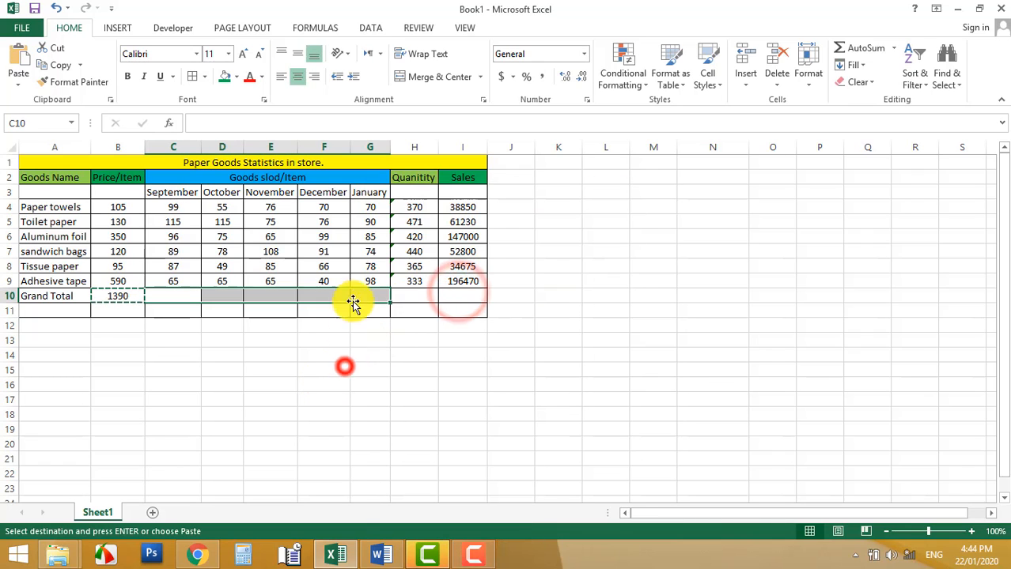
pyautogui.rightClick(368, 295)
pyautogui.click(398, 309)
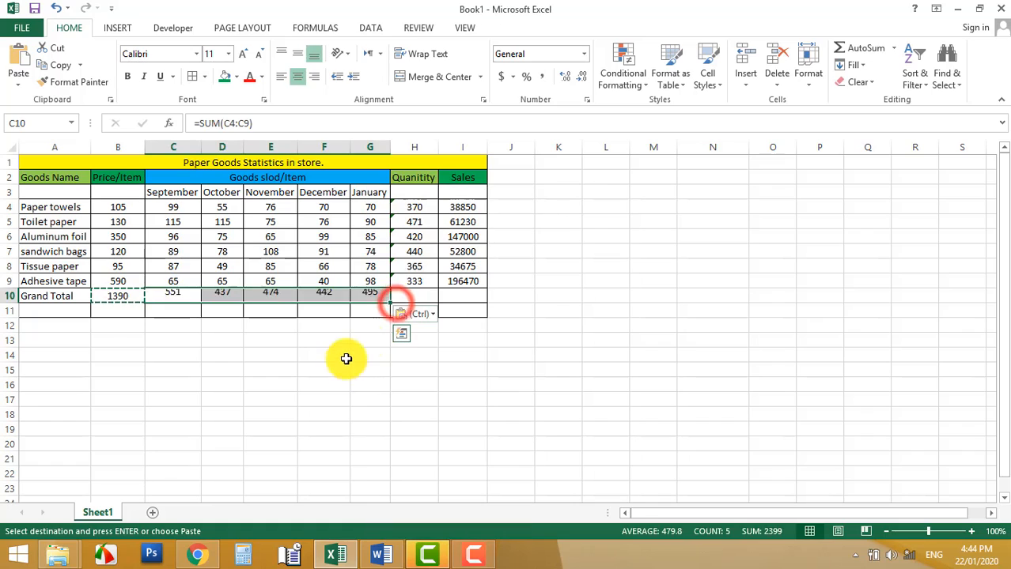
pyautogui.click(345, 364)
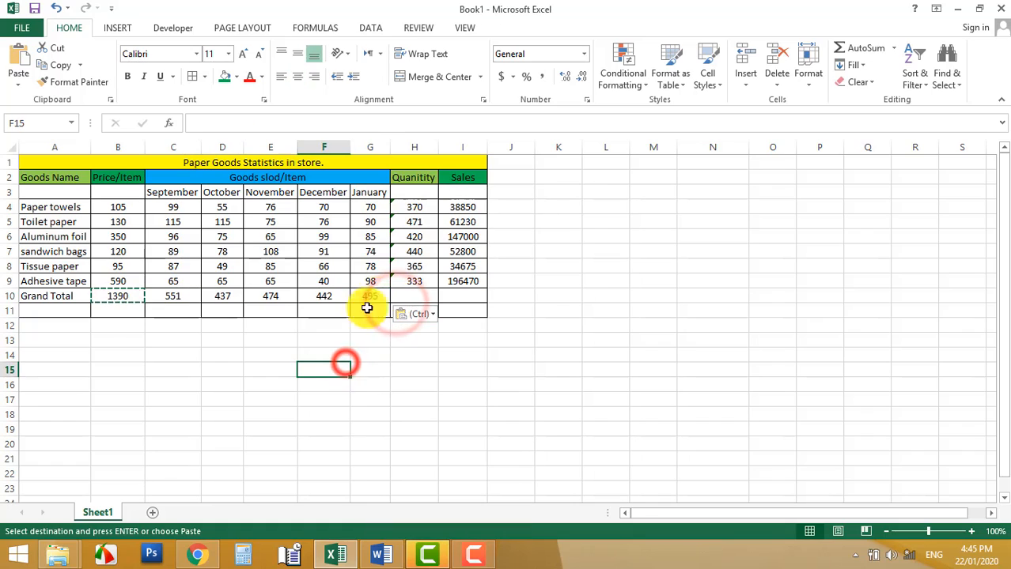
# - Switch to the Word assignment and read task 4 on the Mod Sale Item row, comparing it with the worksheet's row 11
pyautogui.click(378, 554)
pyautogui.scroll(3, 639, 348)
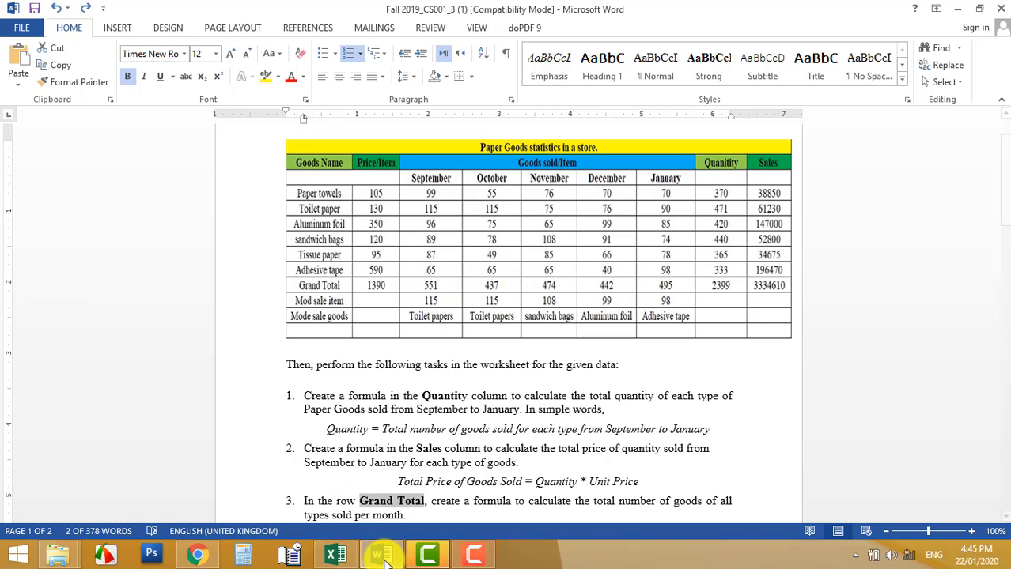
pyautogui.moveTo(383, 556)
pyautogui.click(229, 445)
pyautogui.scroll(-1, 332, 490)
pyautogui.scroll(-4, 332, 490)
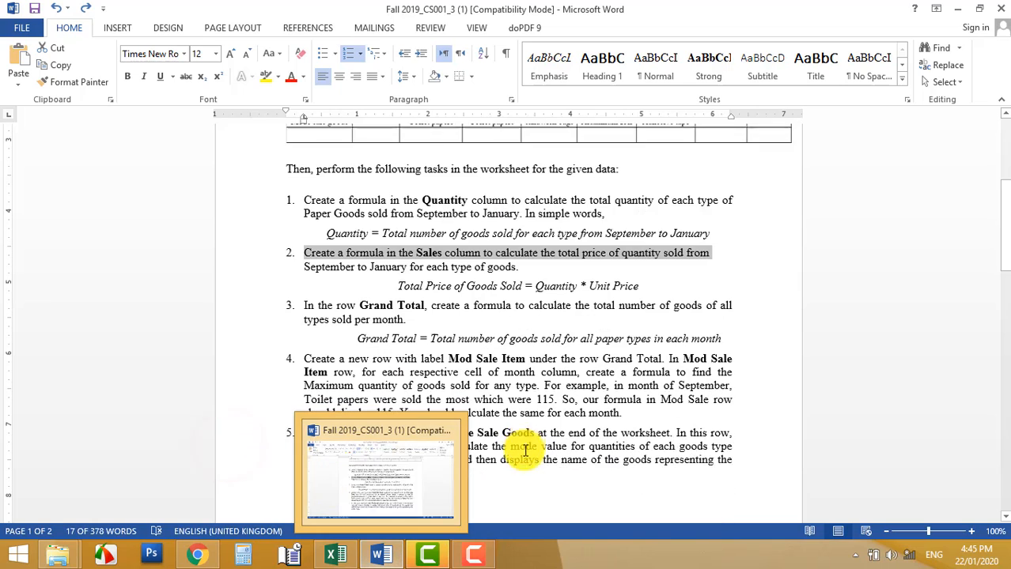
pyautogui.click(524, 440)
pyautogui.scroll(-1, 340, 355)
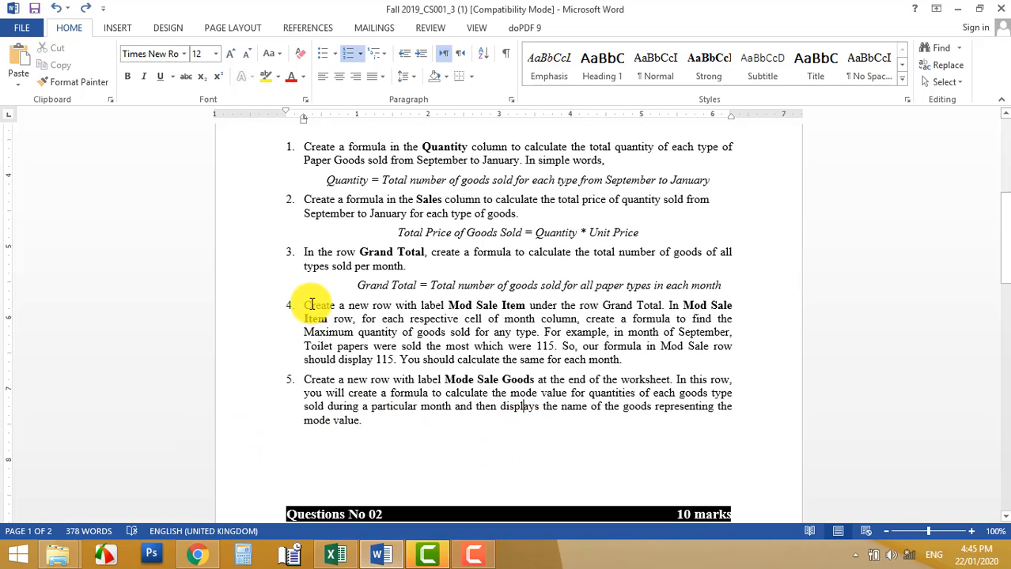
pyautogui.moveTo(347, 309); pyautogui.dragTo(708, 310)
pyautogui.click(506, 282)
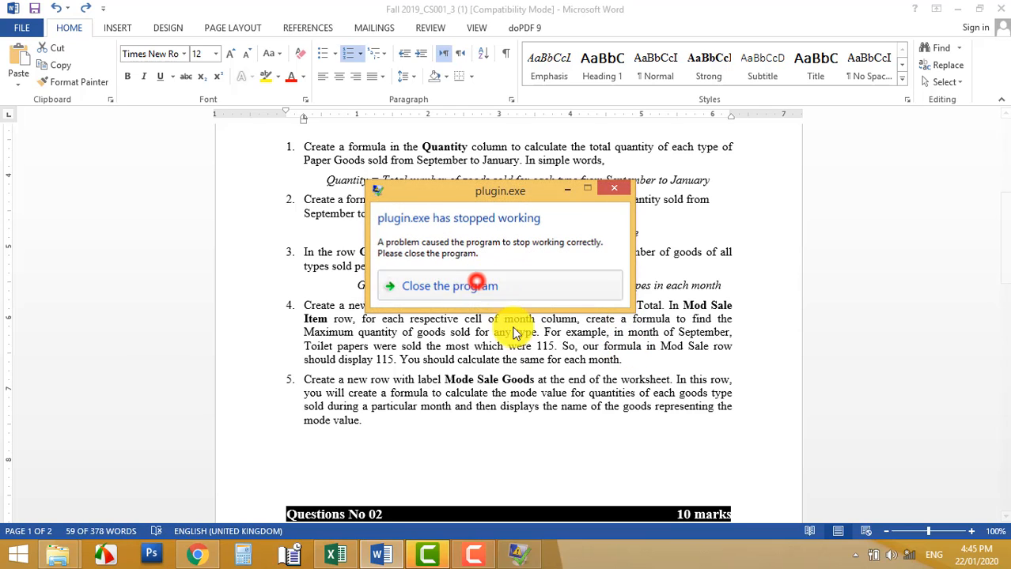
pyautogui.click(308, 307)
pyautogui.moveTo(307, 305); pyautogui.dragTo(621, 361)
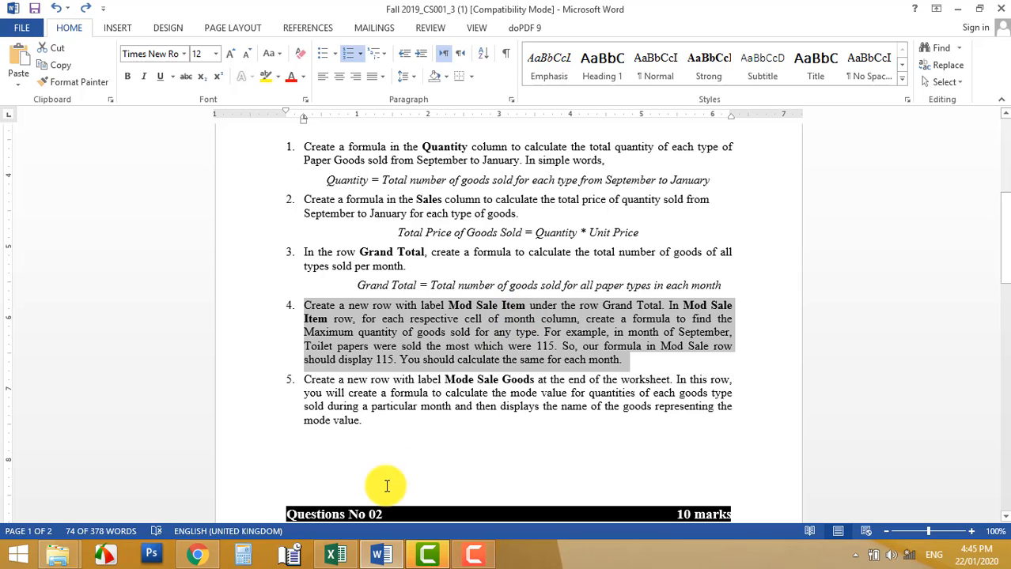
pyautogui.click(335, 556)
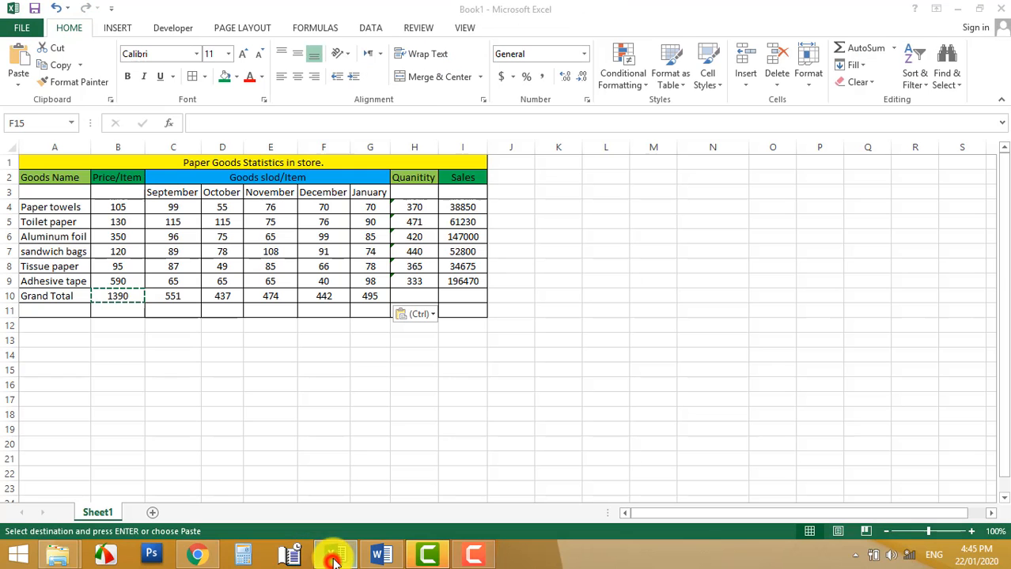
pyautogui.click(162, 309)
# - Return to the Word assignment and copy the row label "Mod Sale Item" from task 4
pyautogui.click(378, 556)
pyautogui.click(330, 423)
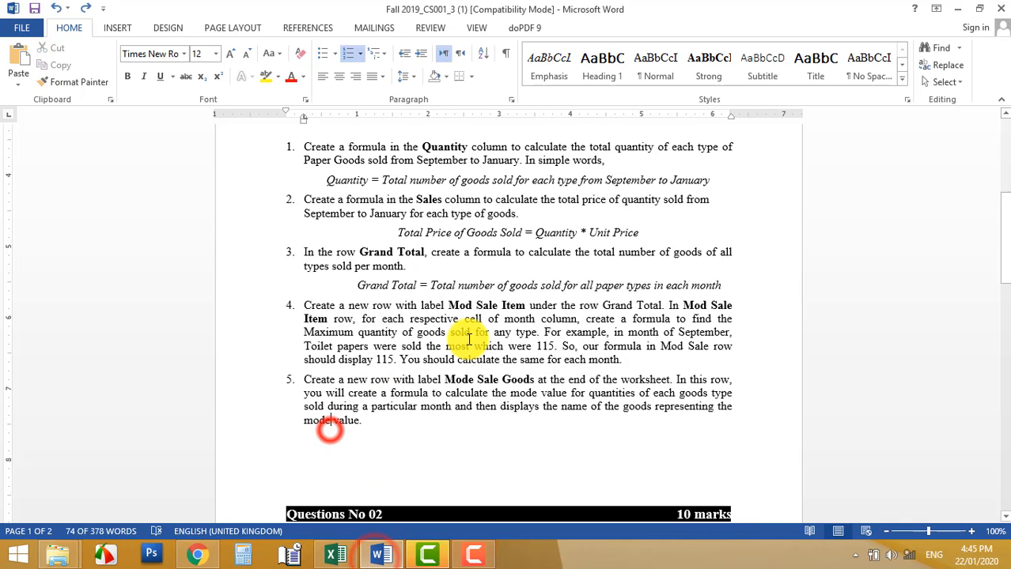
pyautogui.moveTo(459, 305); pyautogui.dragTo(522, 305)
pyautogui.hotkey('ctrl', 'c')
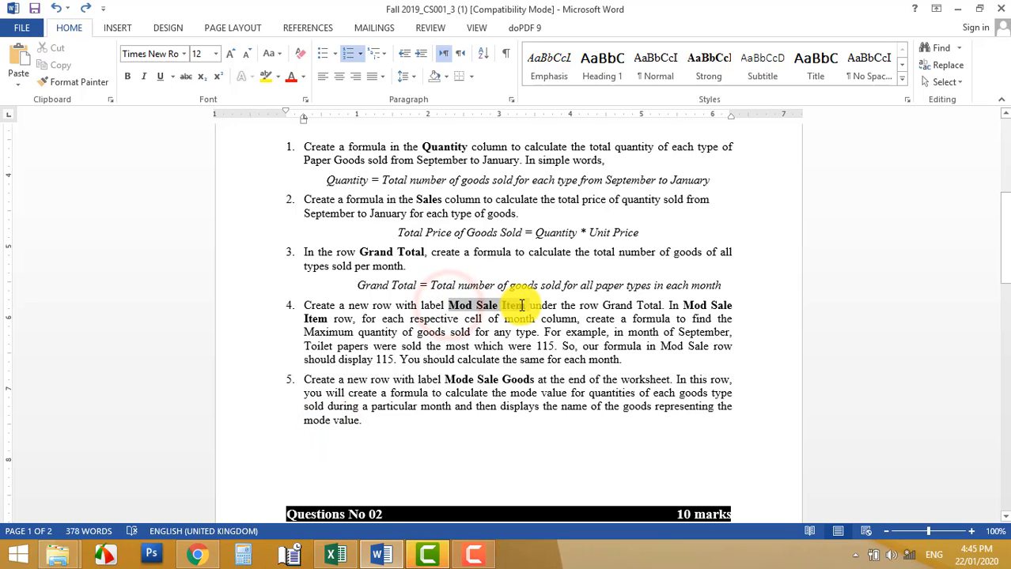
pyautogui.click(524, 308)
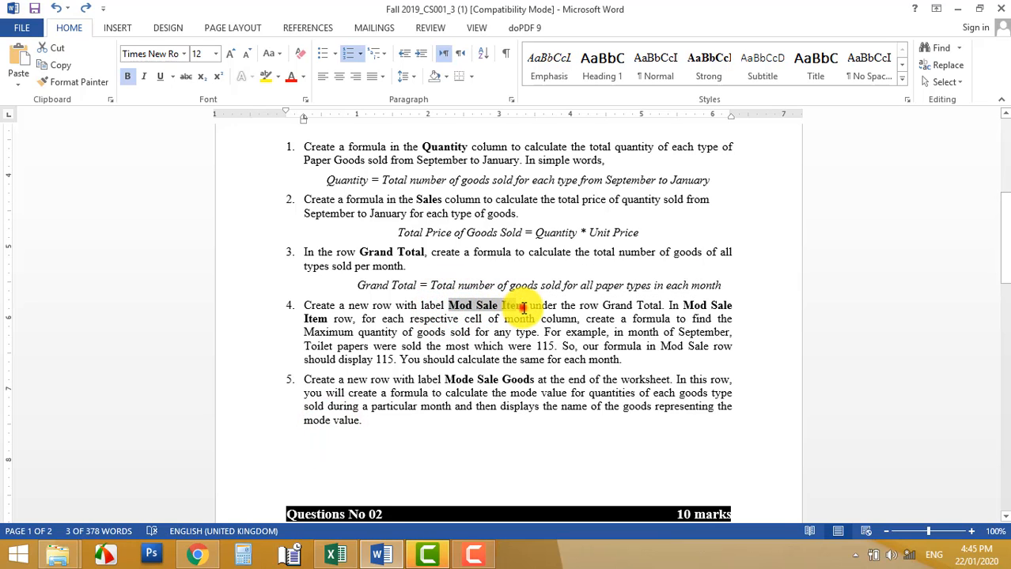
pyautogui.rightClick(500, 310)
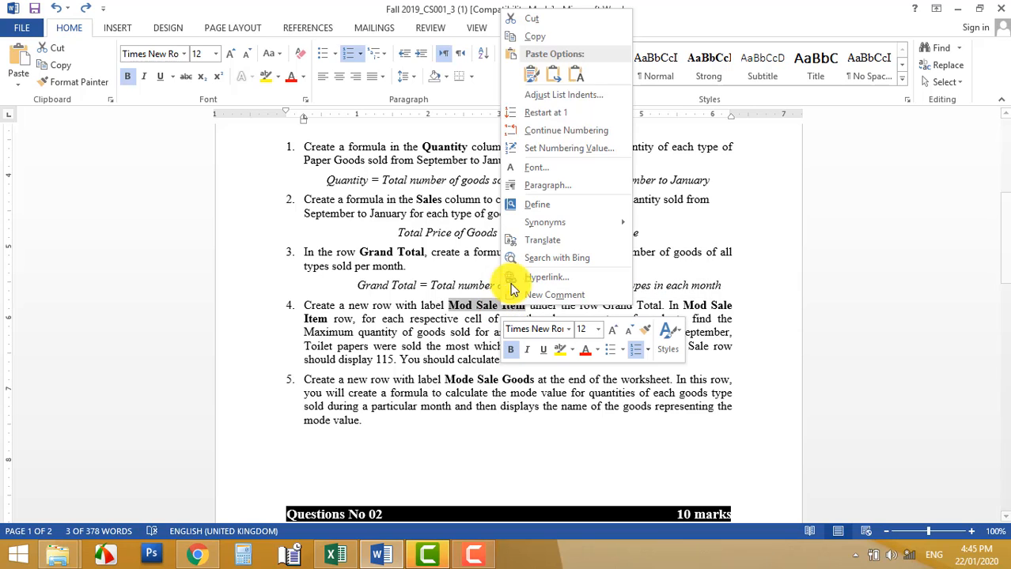
pyautogui.click(524, 33)
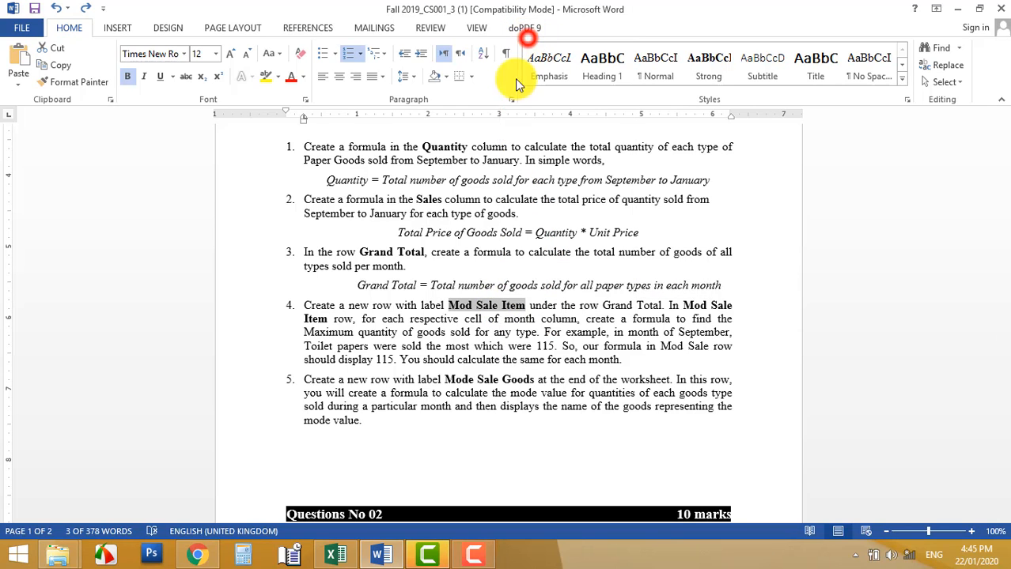
# - Switch to the Excel workbook and paste "Mod Sale Item" without its source formatting as the label in cell A11
pyautogui.click(335, 552)
pyautogui.click(71, 310)
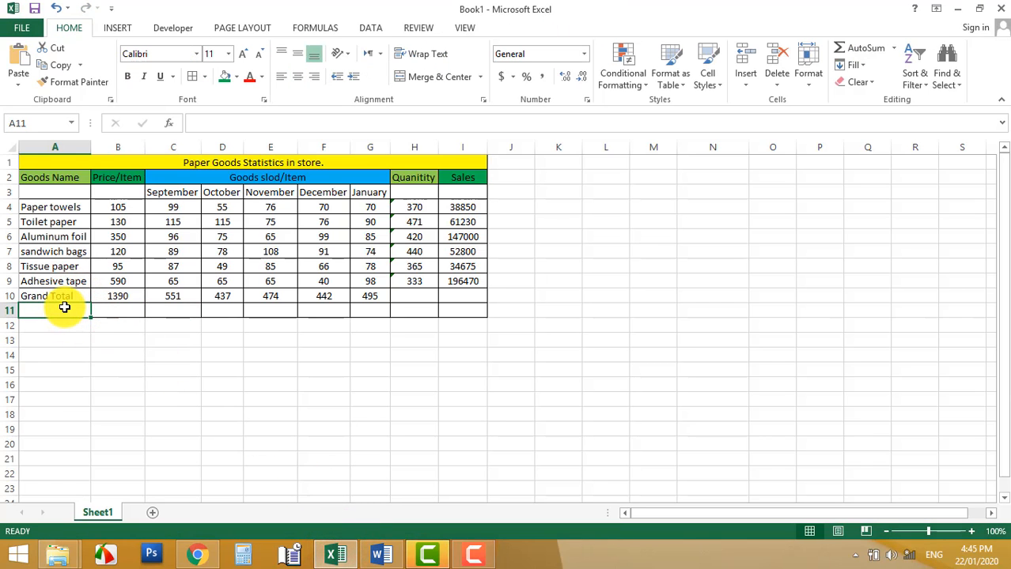
pyautogui.rightClick(64, 307)
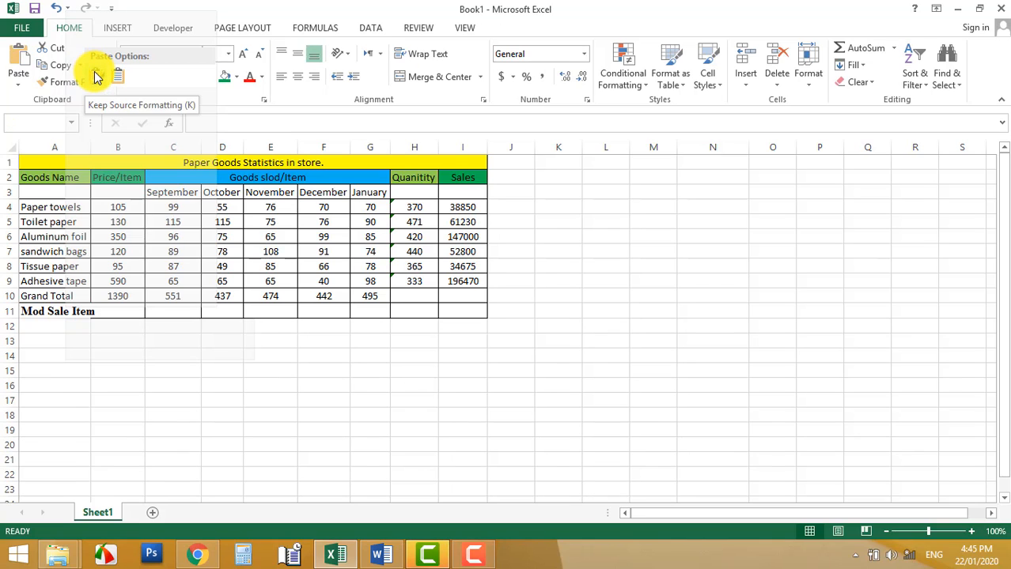
pyautogui.click(32, 385)
pyautogui.click(235, 120)
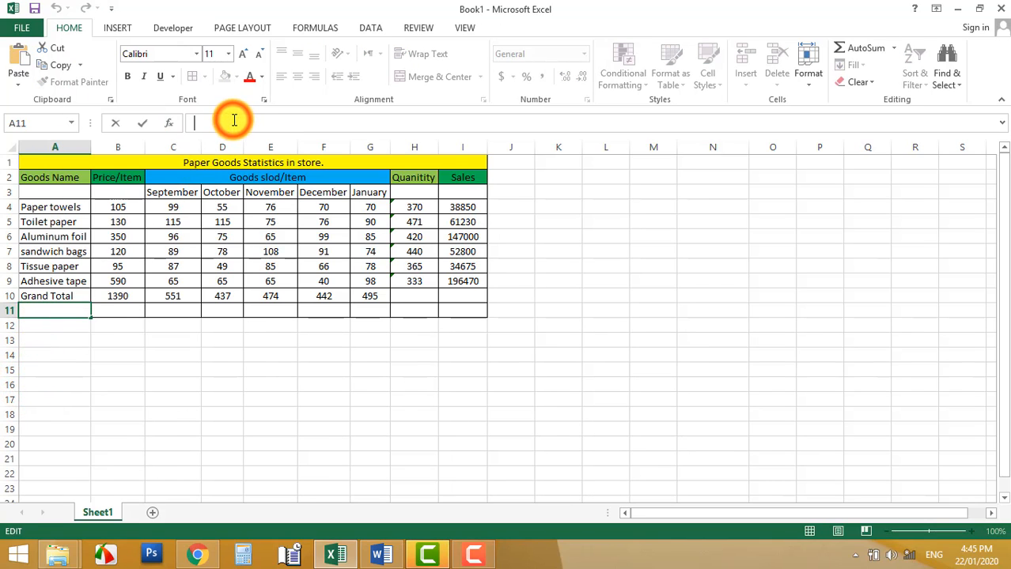
pyautogui.rightClick(234, 121)
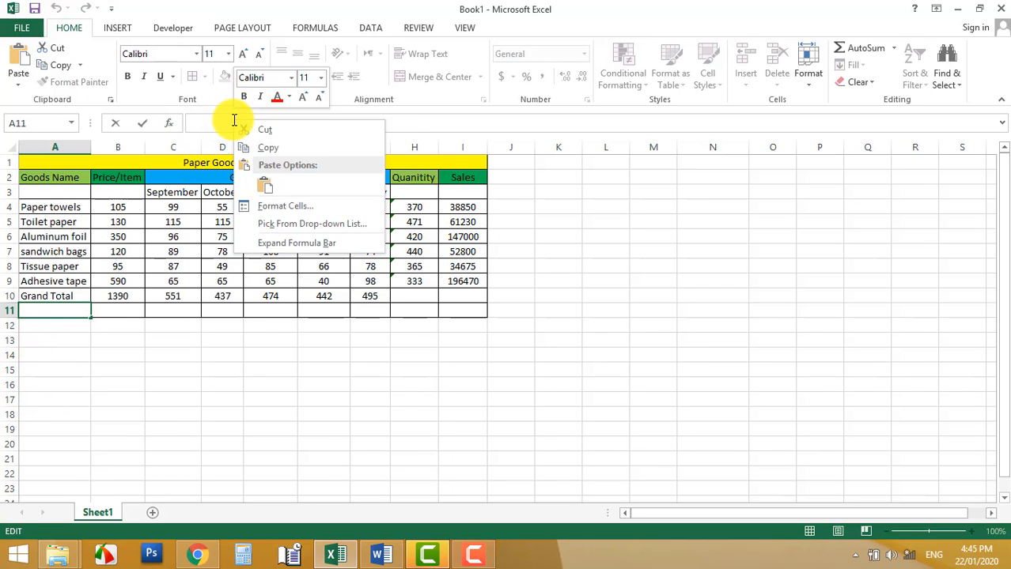
pyautogui.click(259, 192)
pyautogui.click(125, 373)
# - Enter =MAX(C4:C9) in C11 for September's Mod Sale Item value and check it against the Toilet paper row
pyautogui.click(129, 312)
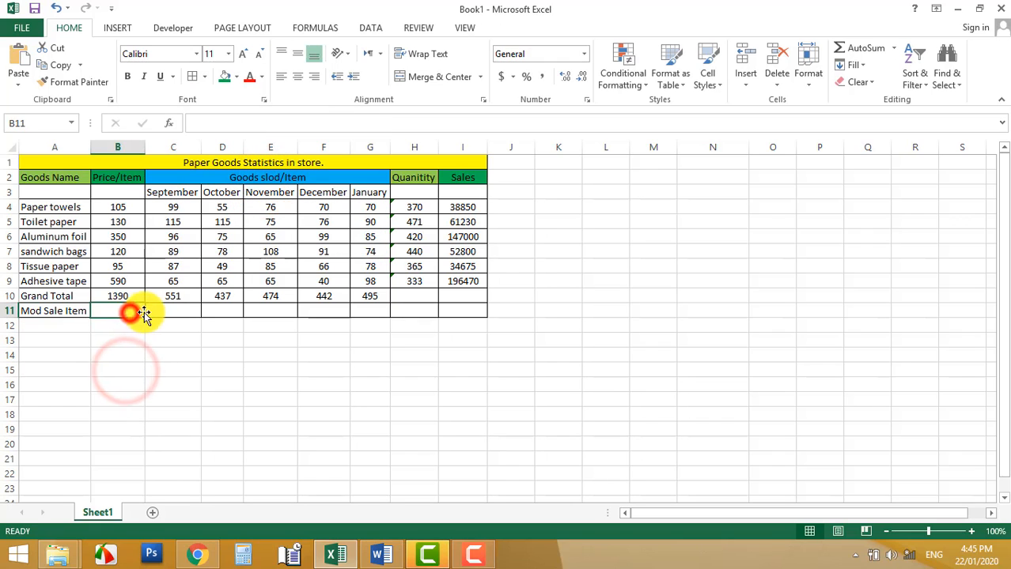
pyautogui.click(168, 311)
pyautogui.click(170, 316)
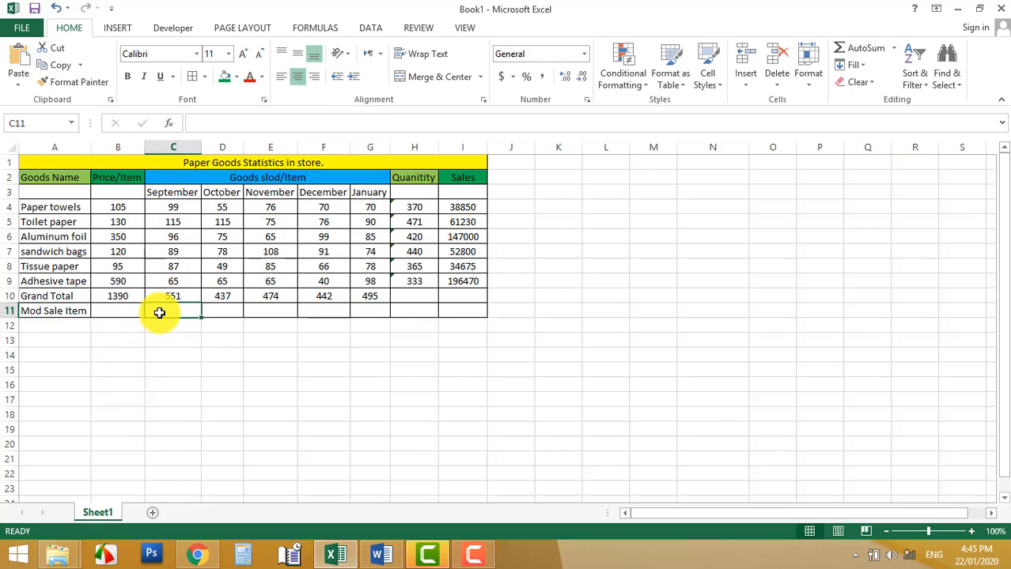
pyautogui.write('=ma')
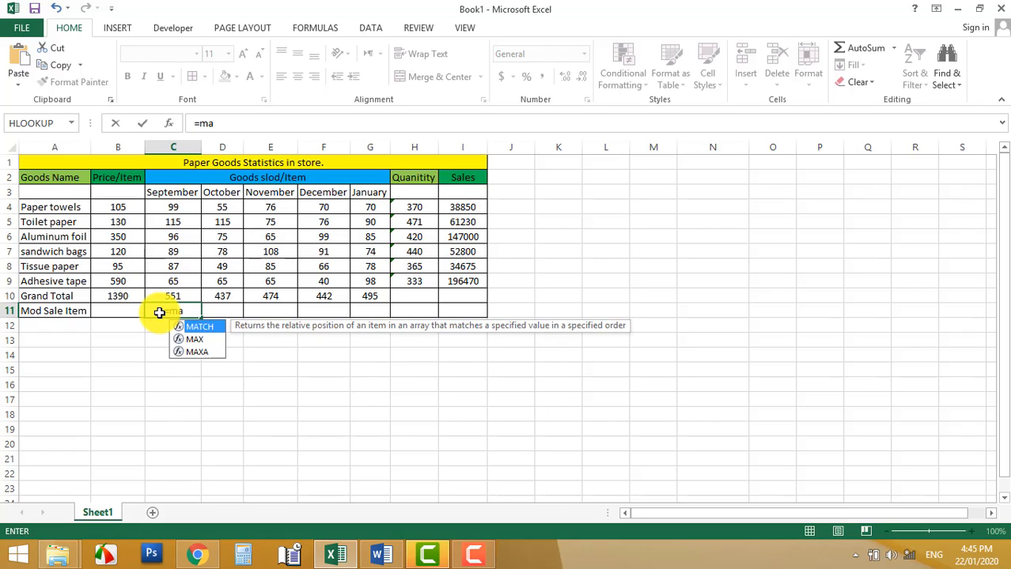
pyautogui.press('Down')
pyautogui.write('x')
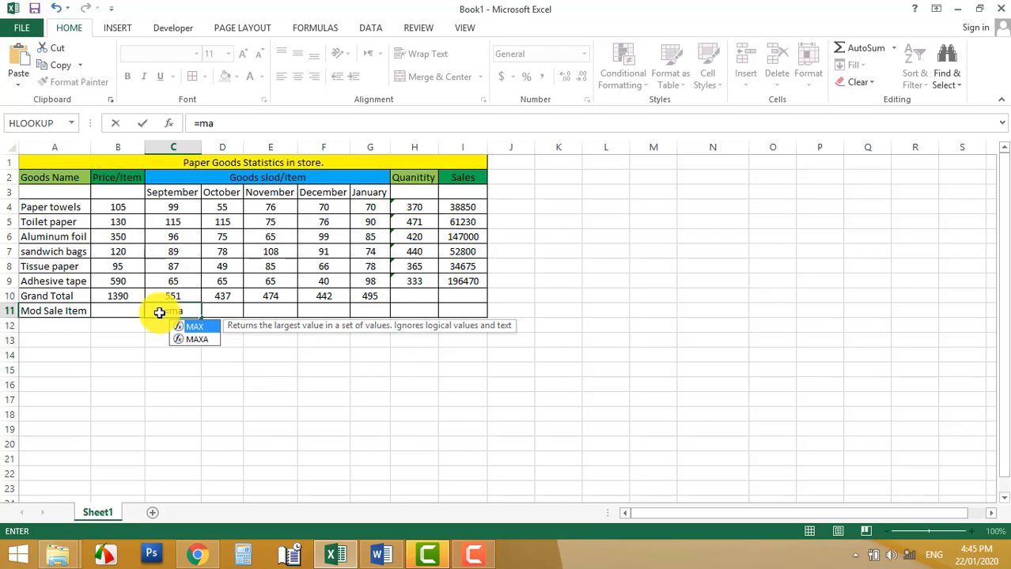
pyautogui.write('(')
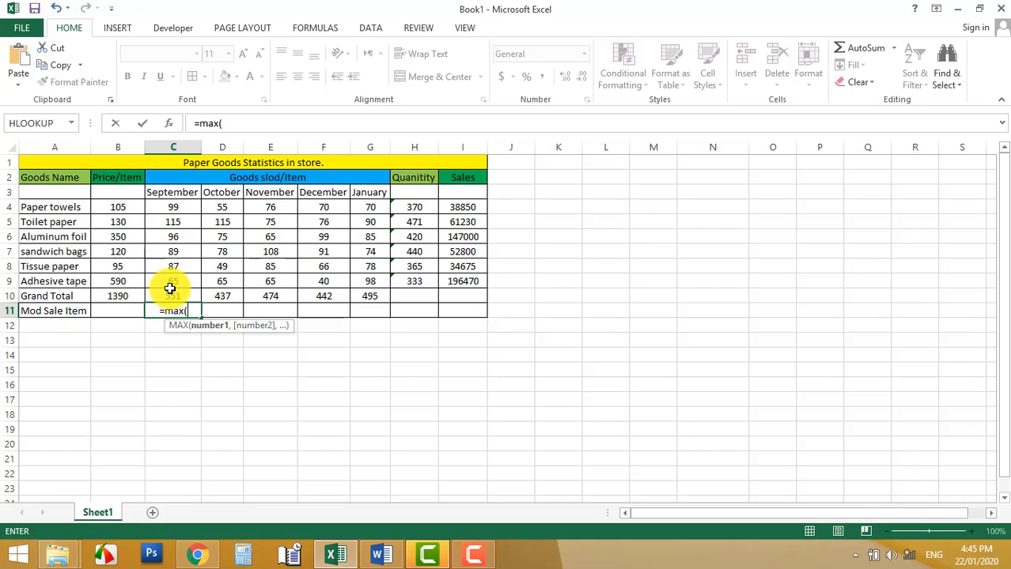
pyautogui.moveTo(175, 248); pyautogui.dragTo(174, 206)
pyautogui.press('Return')
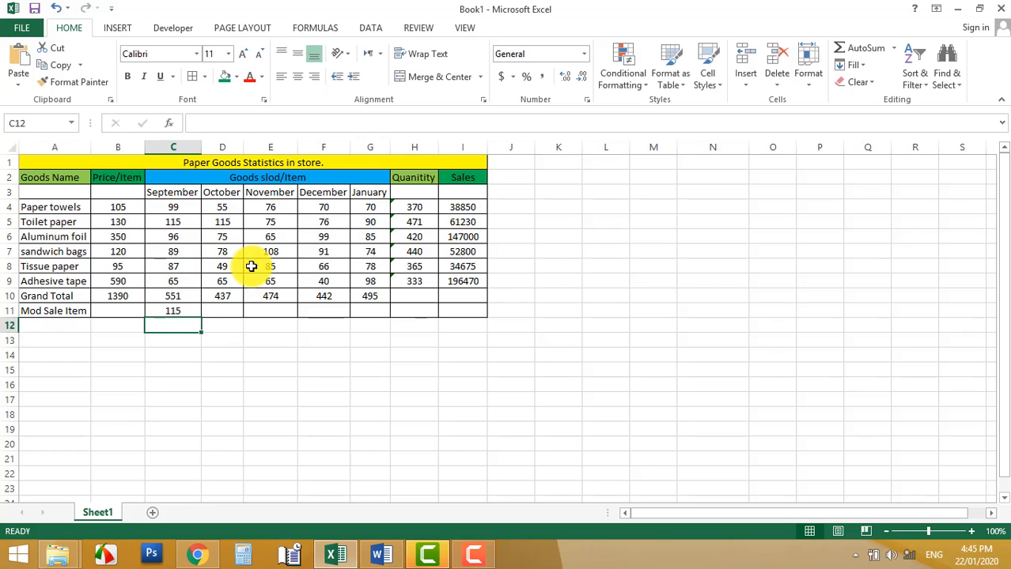
pyautogui.click(180, 224)
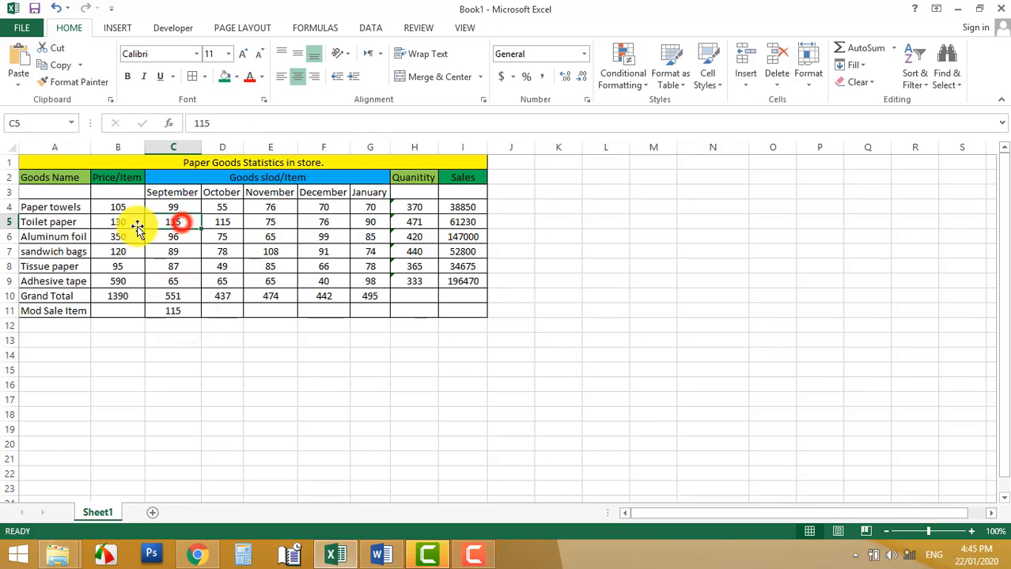
pyautogui.click(75, 222)
# - Copy the MAX formula from C11 across to D11:G11 and check the Mod Sale Item cells in the month columns
pyautogui.click(173, 311)
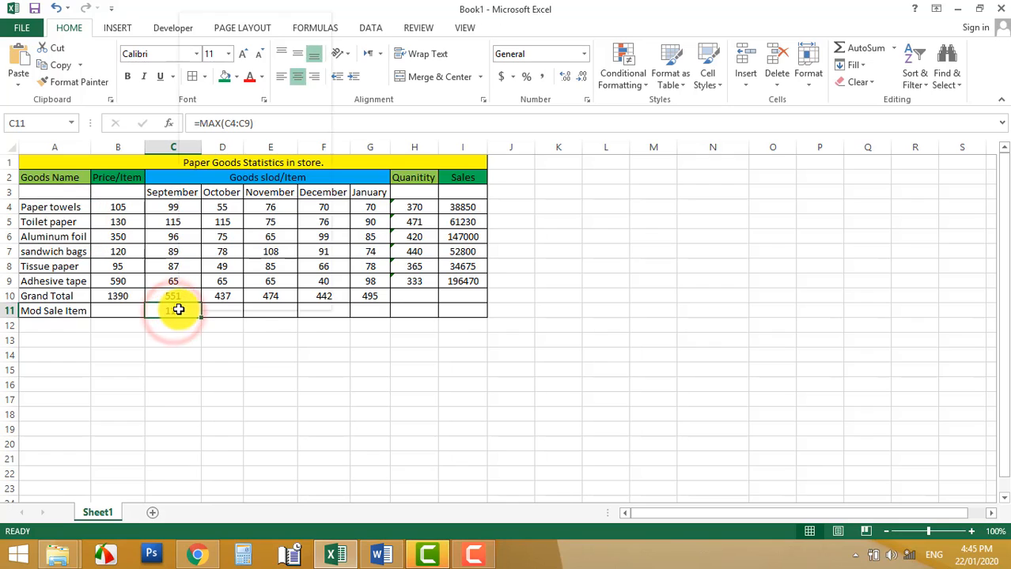
pyautogui.rightClick(178, 309)
pyautogui.click(209, 37)
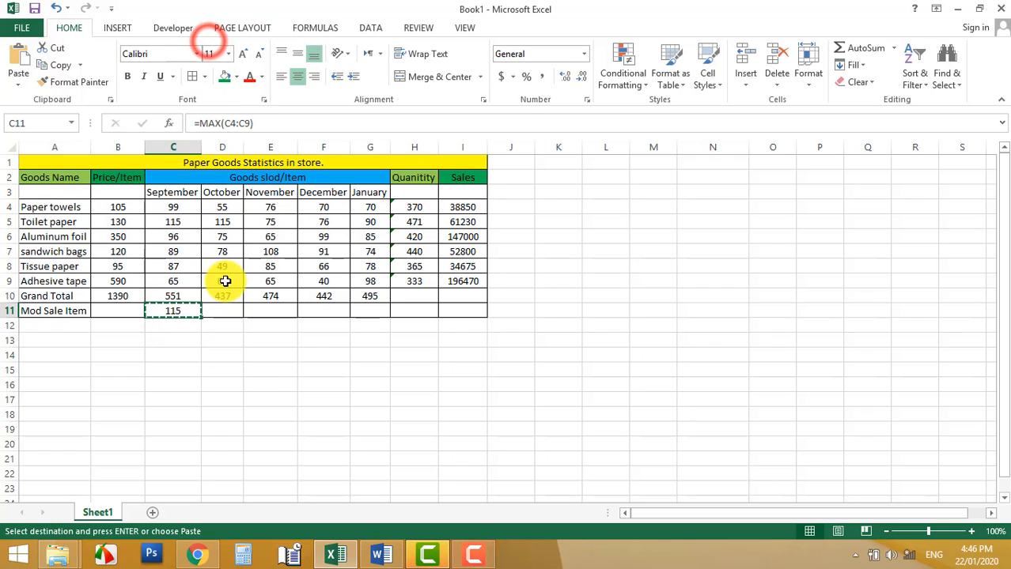
pyautogui.moveTo(228, 311); pyautogui.dragTo(366, 310)
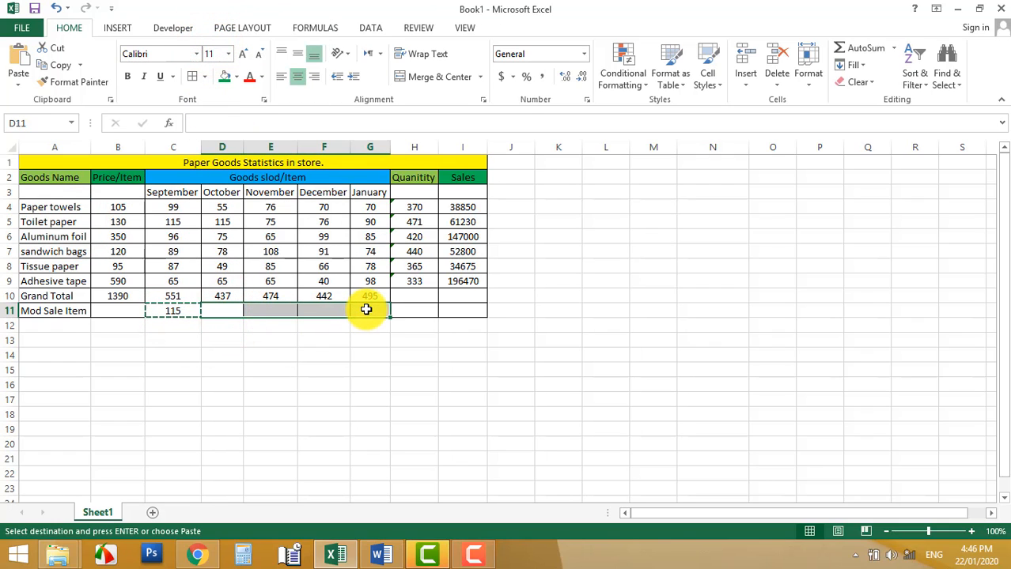
pyautogui.rightClick(367, 310)
pyautogui.click(397, 84)
pyautogui.click(300, 387)
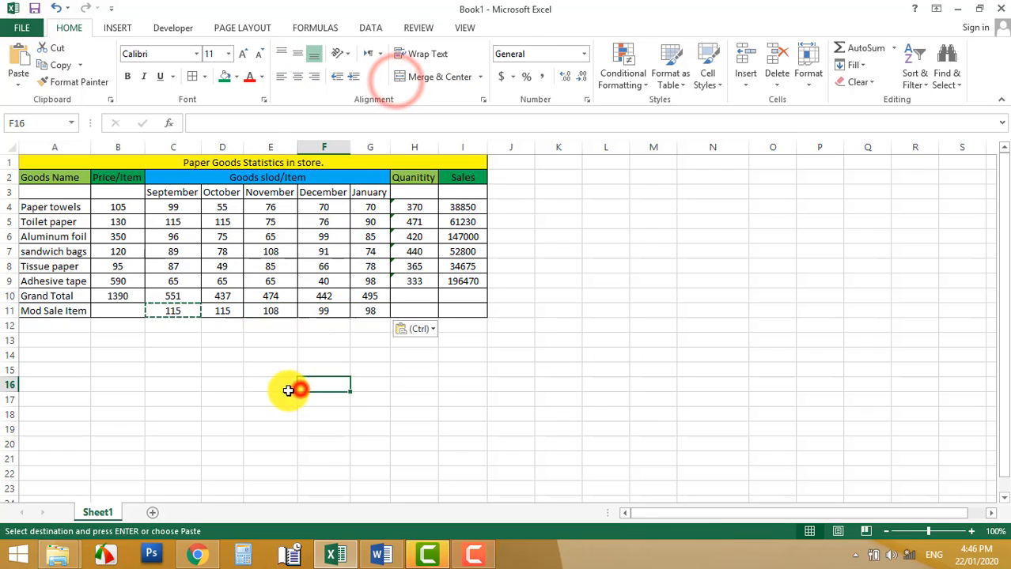
pyautogui.click(369, 310)
pyautogui.click(291, 313)
pyautogui.click(234, 313)
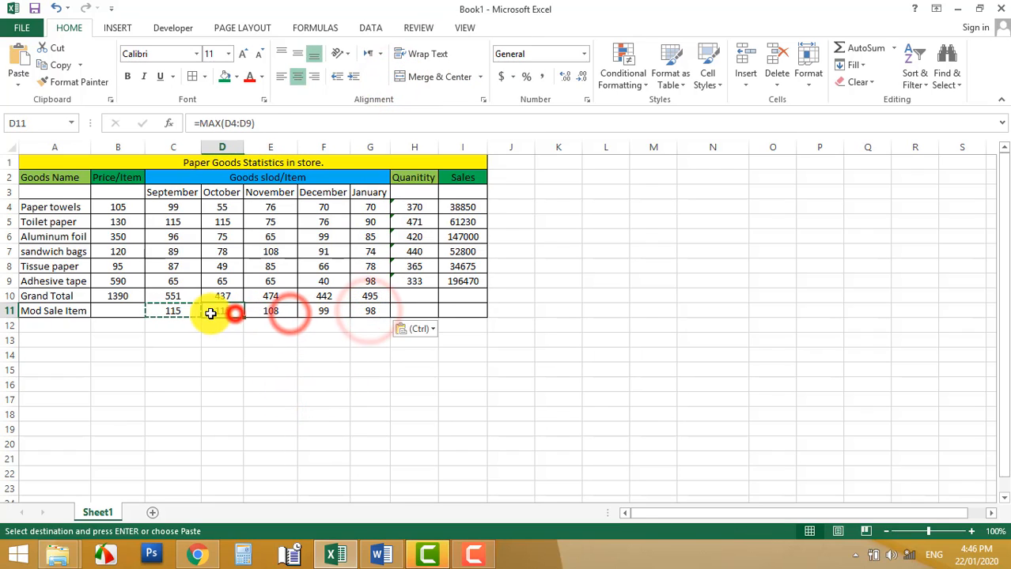
pyautogui.click(175, 311)
pyautogui.click(212, 343)
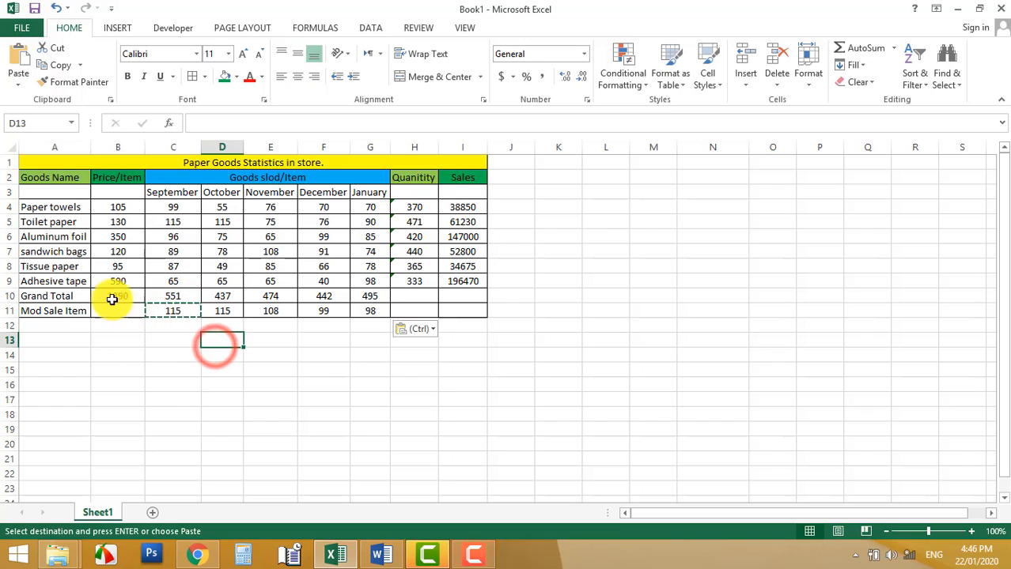
pyautogui.click(62, 325)
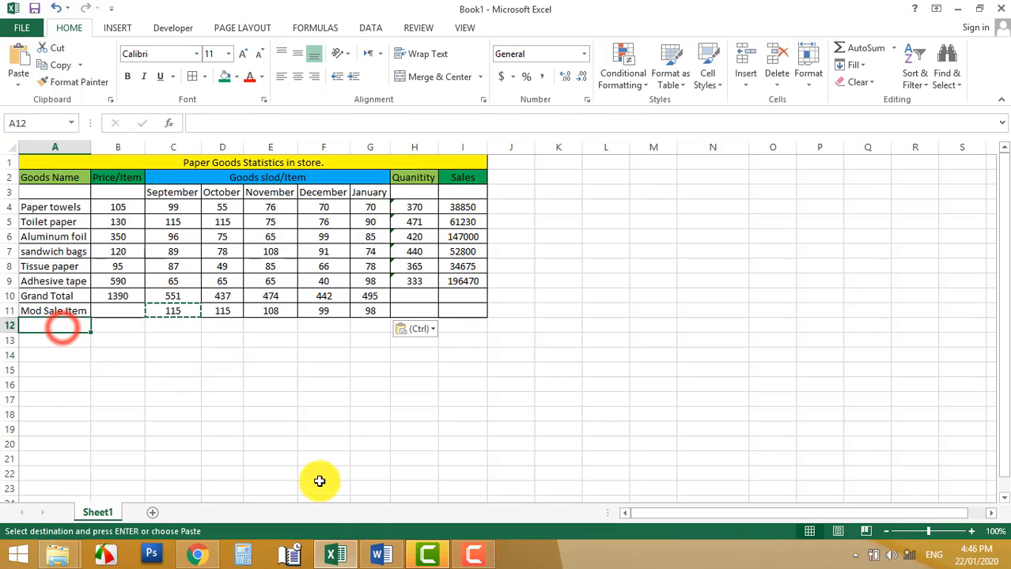
# - Switch to the Word assignment, read task 5, and copy its row label "Mode Sale Goods"
pyautogui.click(380, 554)
pyautogui.scroll(-1, 350, 471)
pyautogui.moveTo(309, 345); pyautogui.dragTo(672, 346)
pyautogui.click(336, 553)
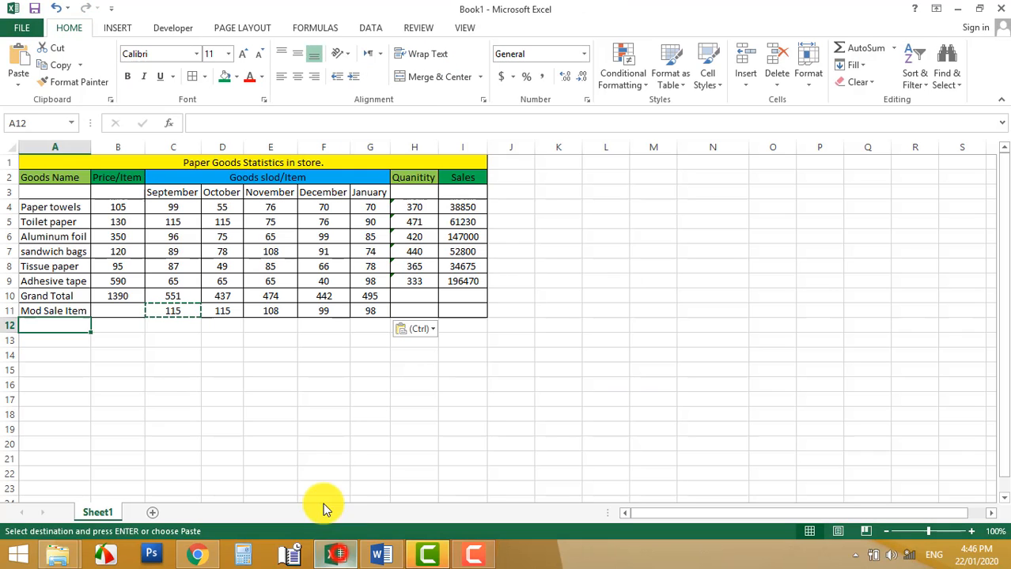
pyautogui.click(102, 357)
pyautogui.click(380, 554)
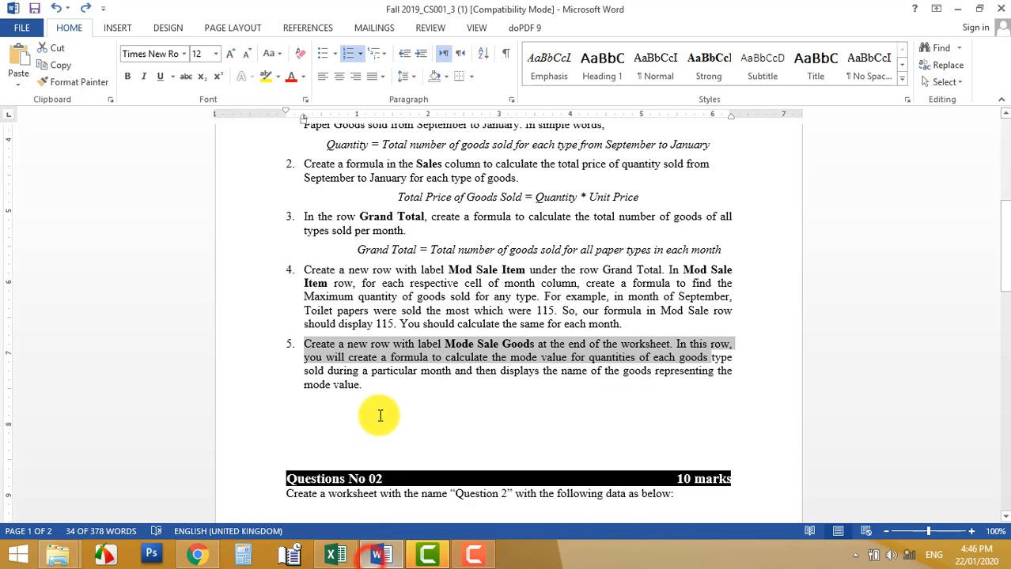
pyautogui.moveTo(445, 345); pyautogui.dragTo(520, 351)
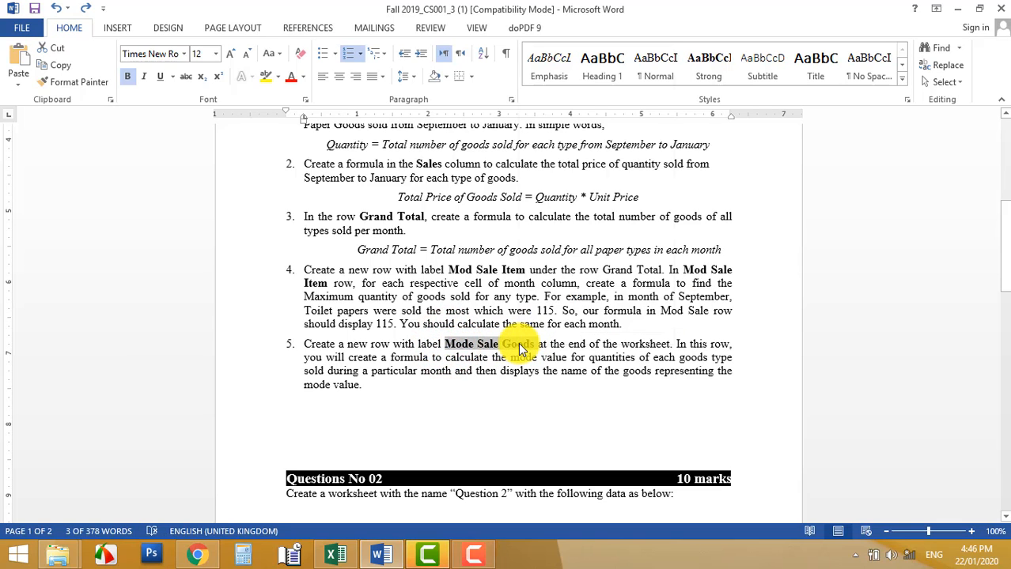
pyautogui.rightClick(521, 350)
pyautogui.click(560, 76)
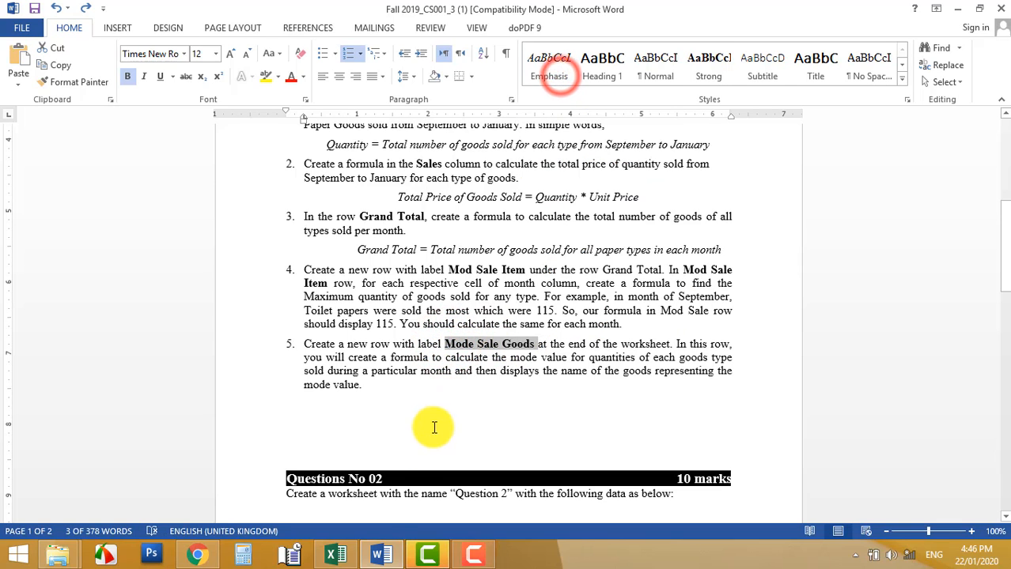
# - Switch to the Excel workbook and paste "Mode Sale Goods" as plain text in cell A12
pyautogui.click(336, 554)
pyautogui.click(66, 326)
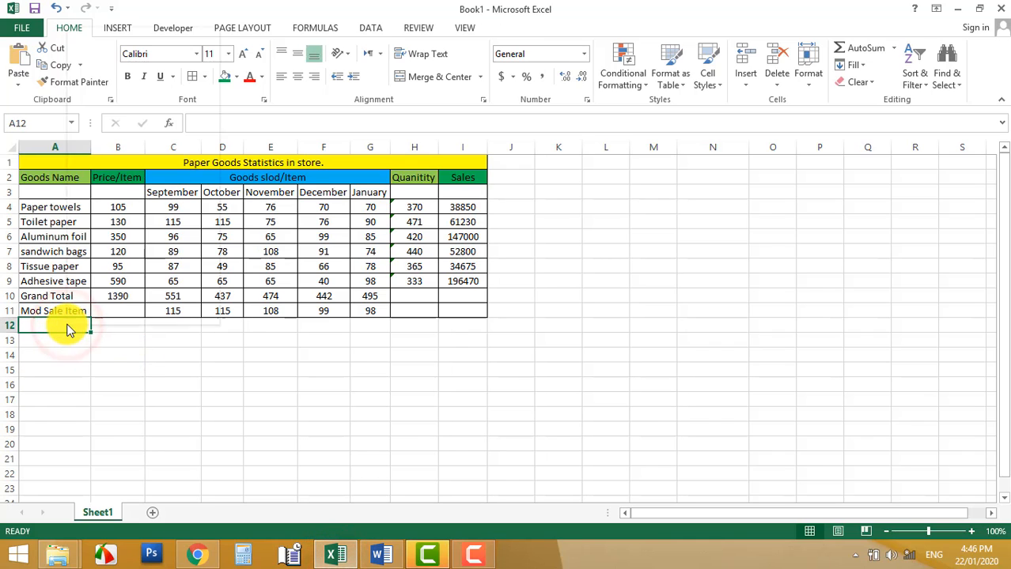
pyautogui.rightClick(68, 331)
pyautogui.click(103, 97)
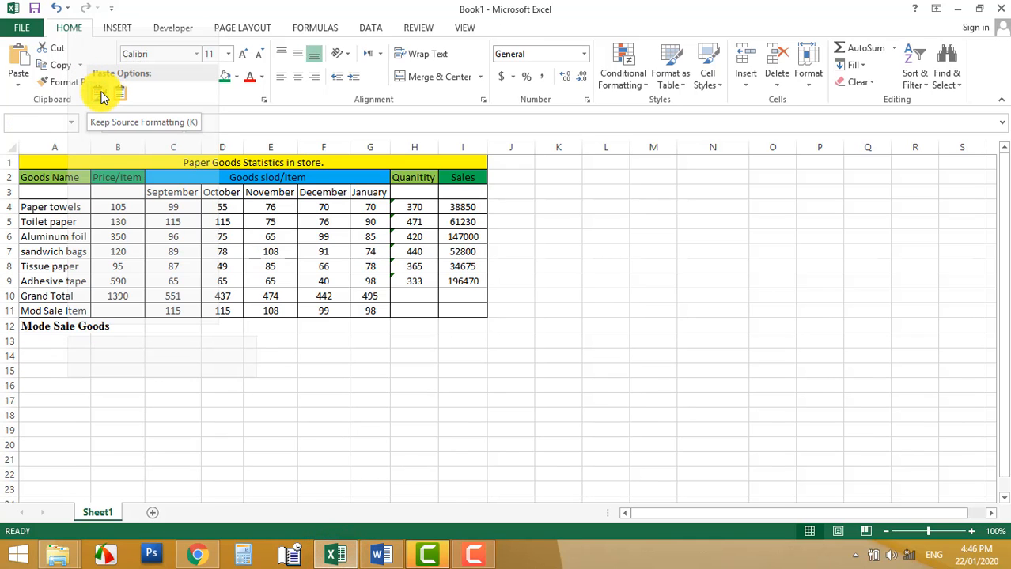
pyautogui.click(53, 366)
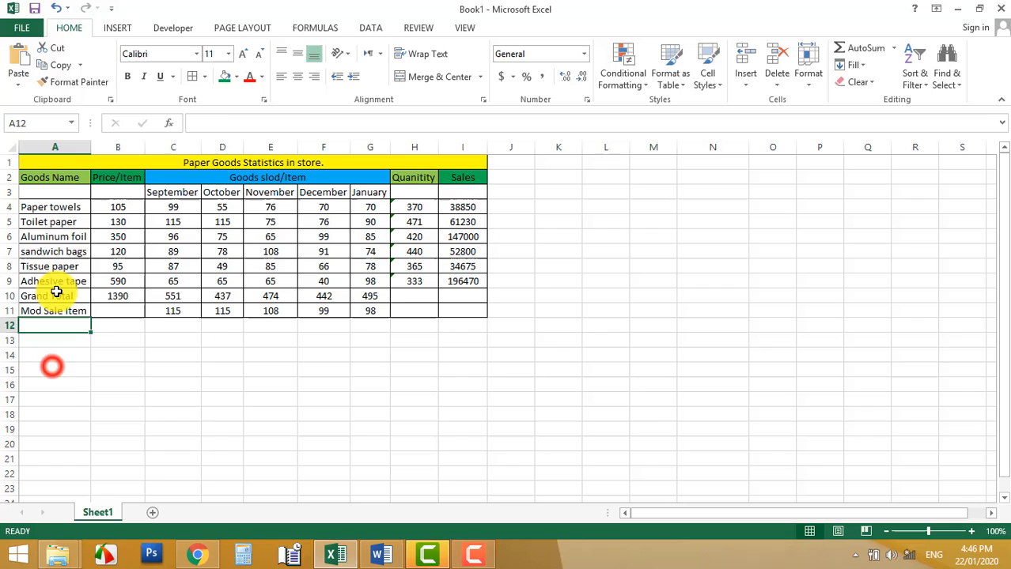
pyautogui.click(221, 125)
pyautogui.rightClick(221, 125)
pyautogui.click(251, 188)
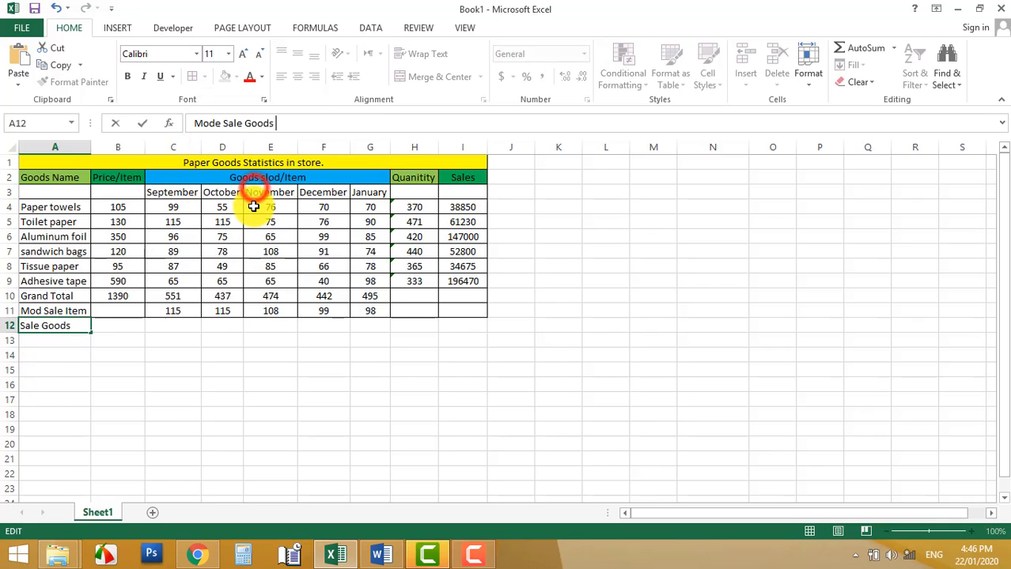
pyautogui.click(182, 384)
pyautogui.click(171, 326)
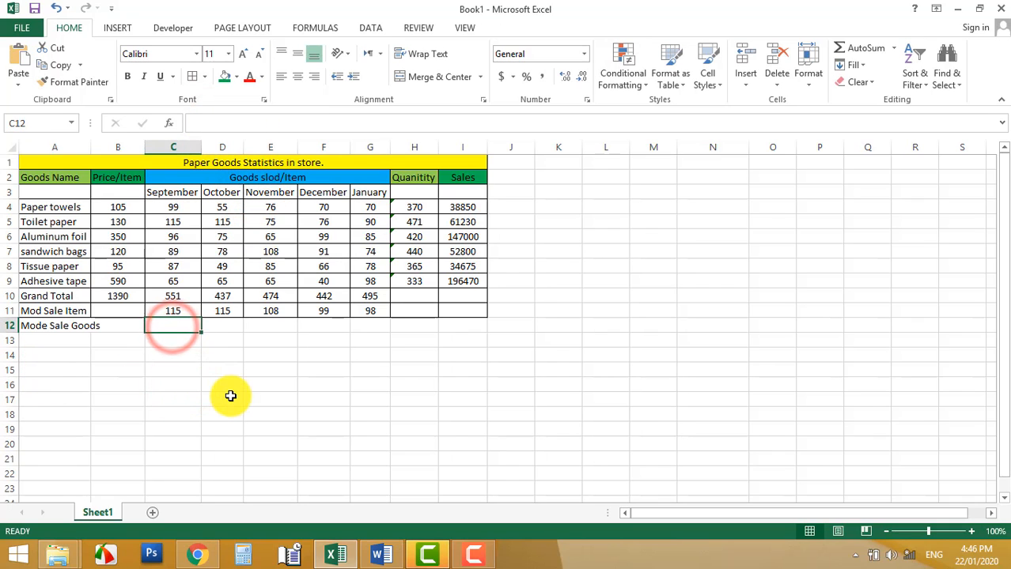
pyautogui.write('=if')
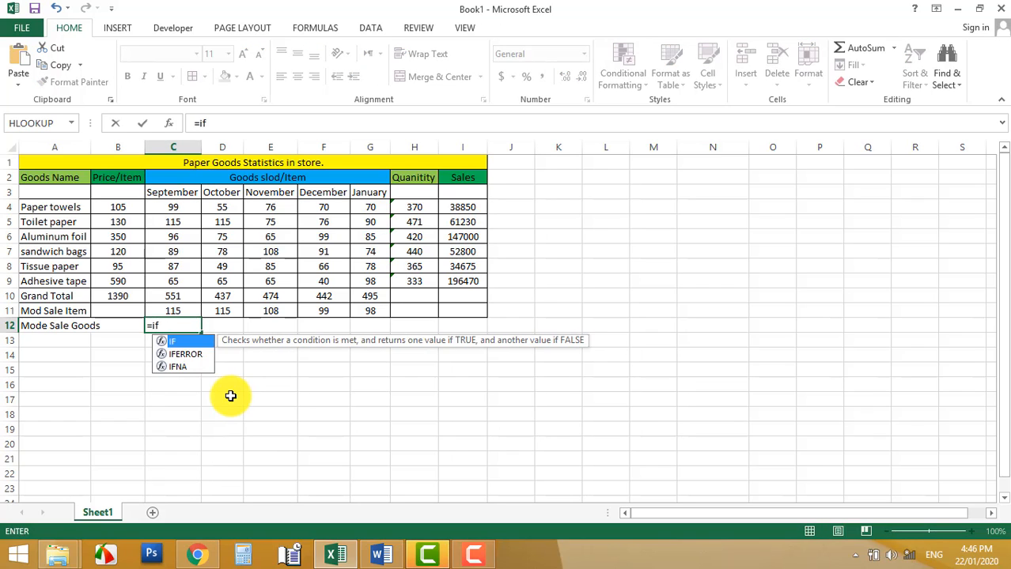
pyautogui.press('Tab')
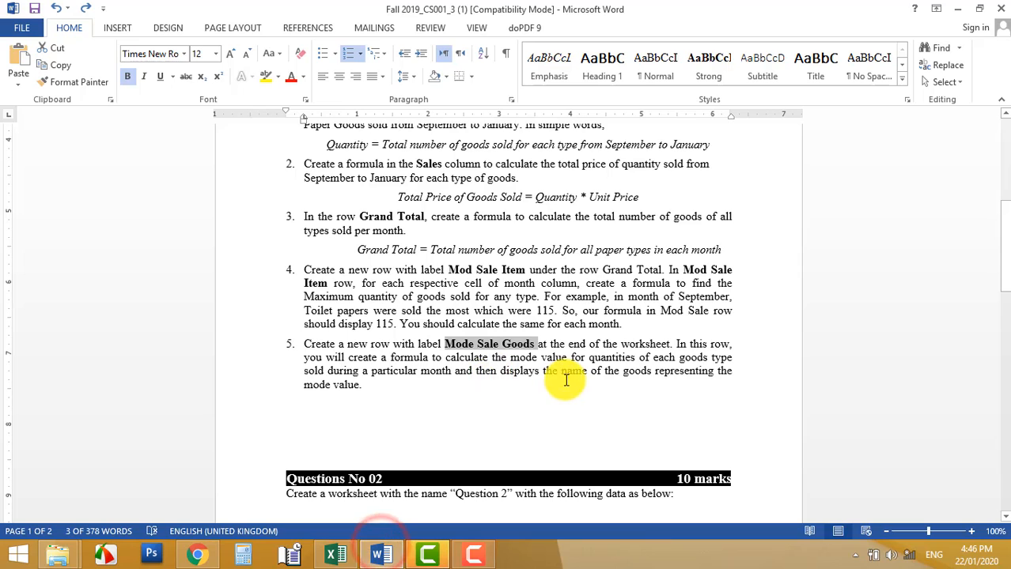
pyautogui.moveTo(500, 371); pyautogui.dragTo(416, 388)
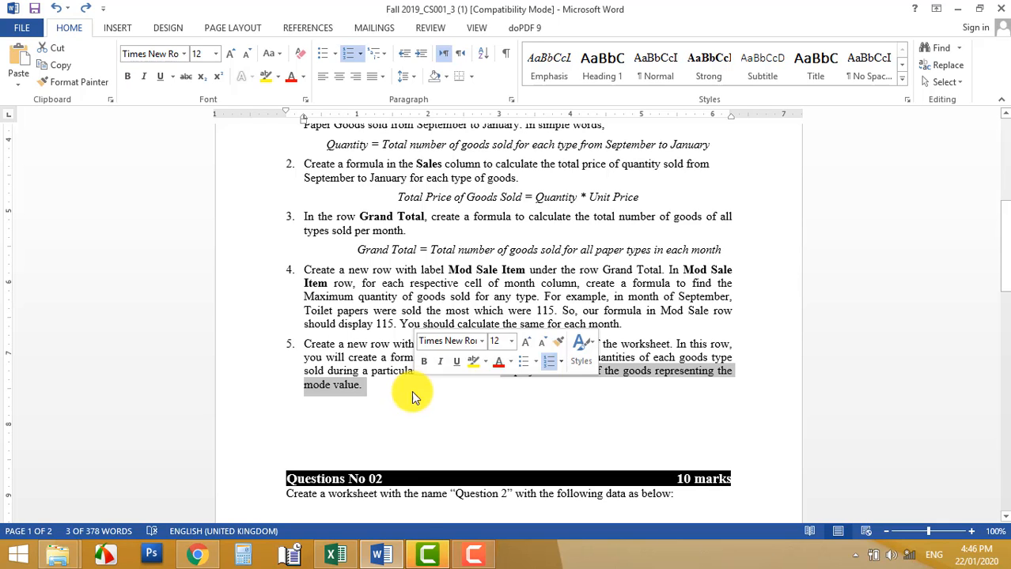
pyautogui.click(335, 554)
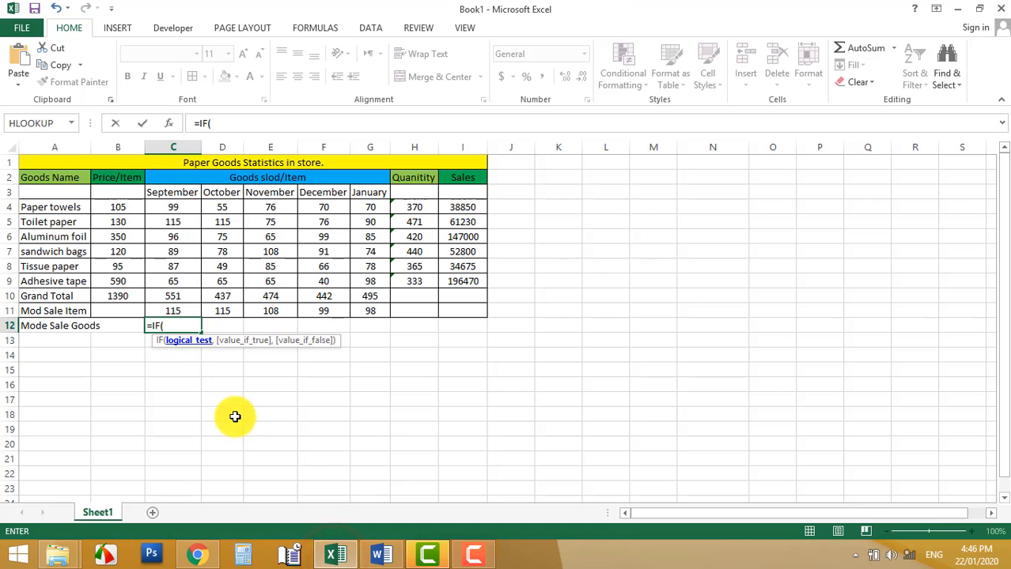
pyautogui.click(211, 391)
# - Enter =A5 in C12 and D12 to display the Toilet paper name for September and October
pyautogui.click(174, 320)
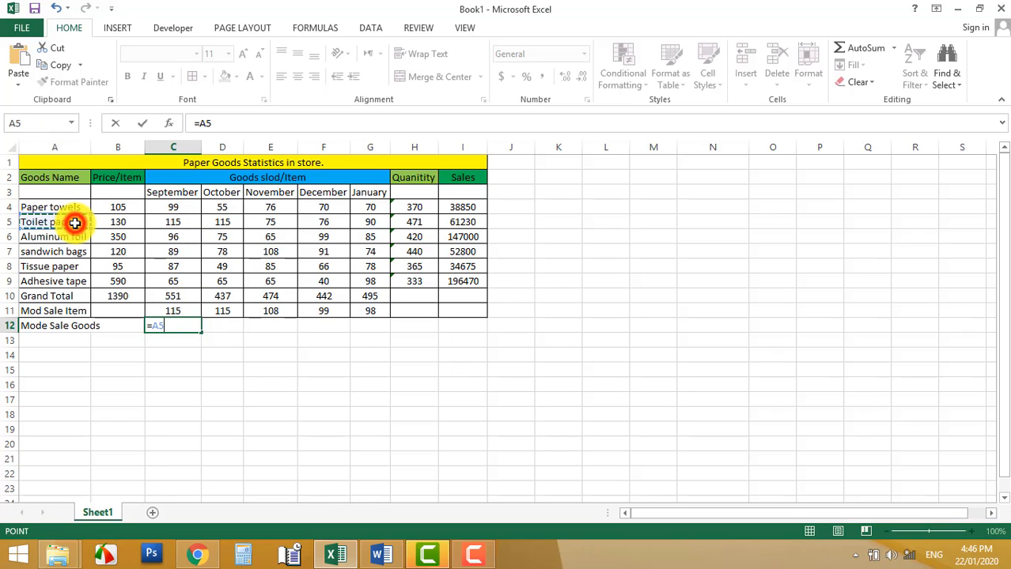
pyautogui.press('Return')
pyautogui.click(223, 327)
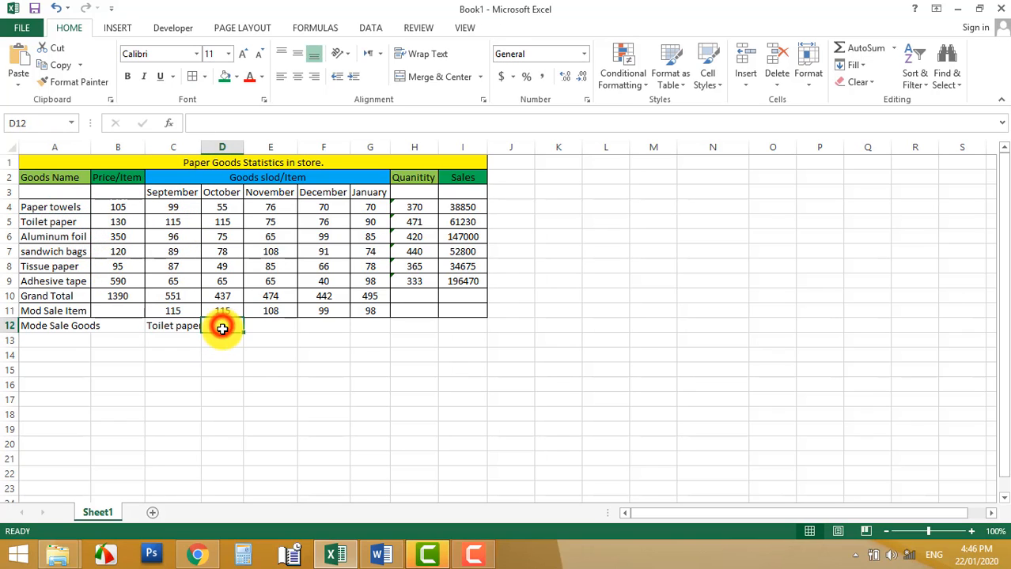
pyautogui.write('=')
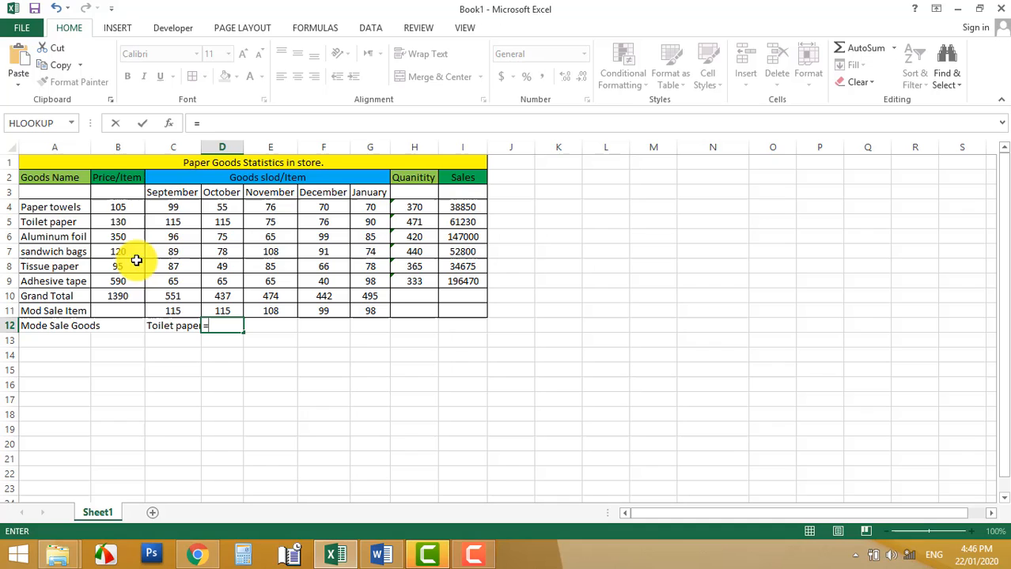
pyautogui.click(57, 221)
pyautogui.press('Return')
# - Reference the sandwich bags name in A7 from E12 for November and enter =A6 in F12 for December
pyautogui.click(271, 326)
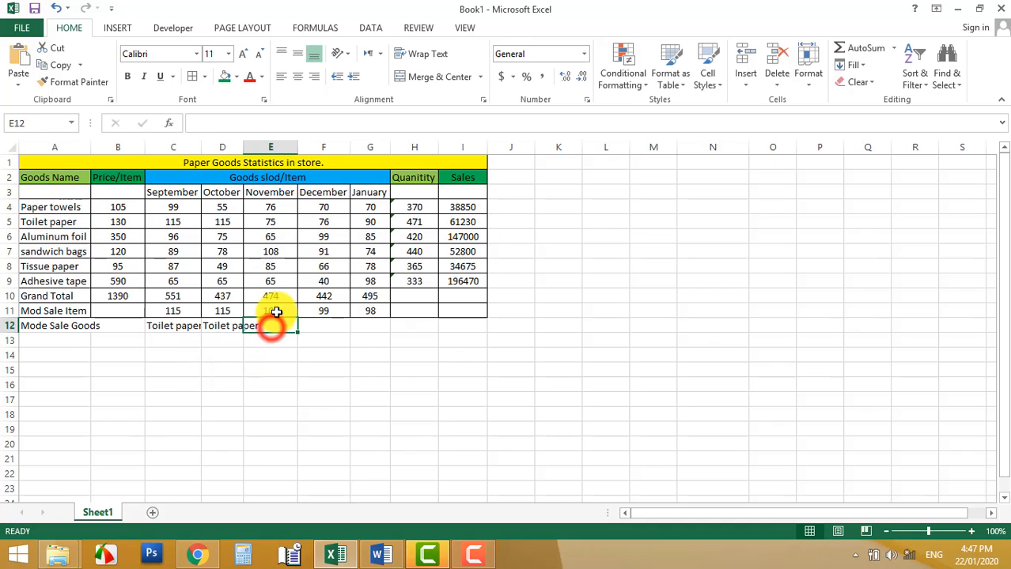
pyautogui.write('=')
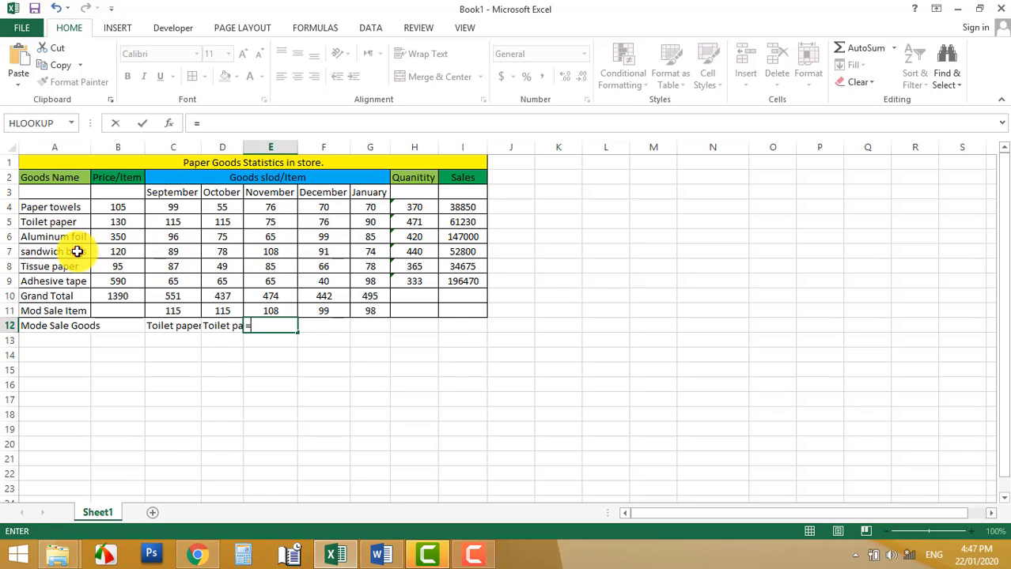
pyautogui.press('Return')
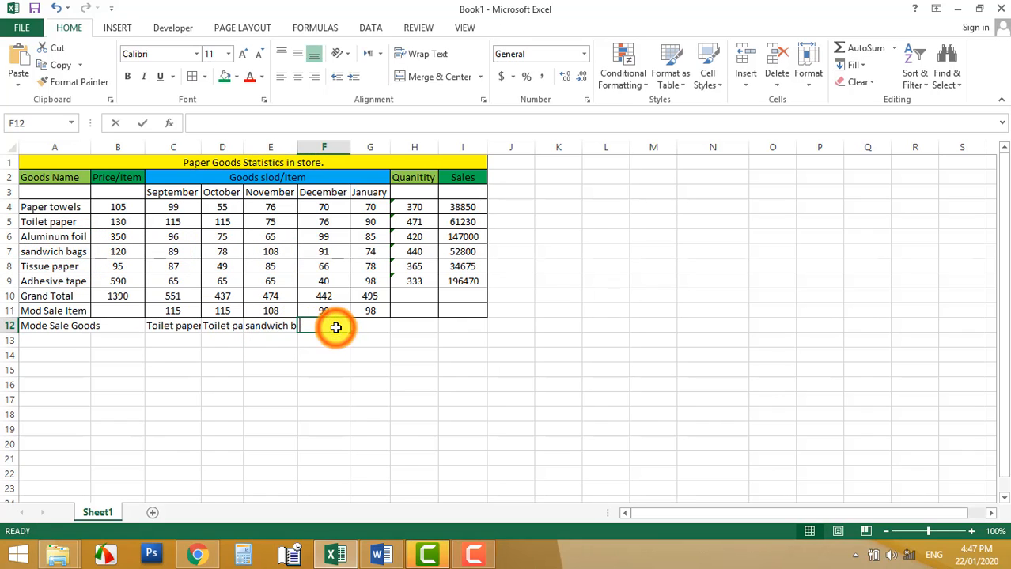
pyautogui.write('=')
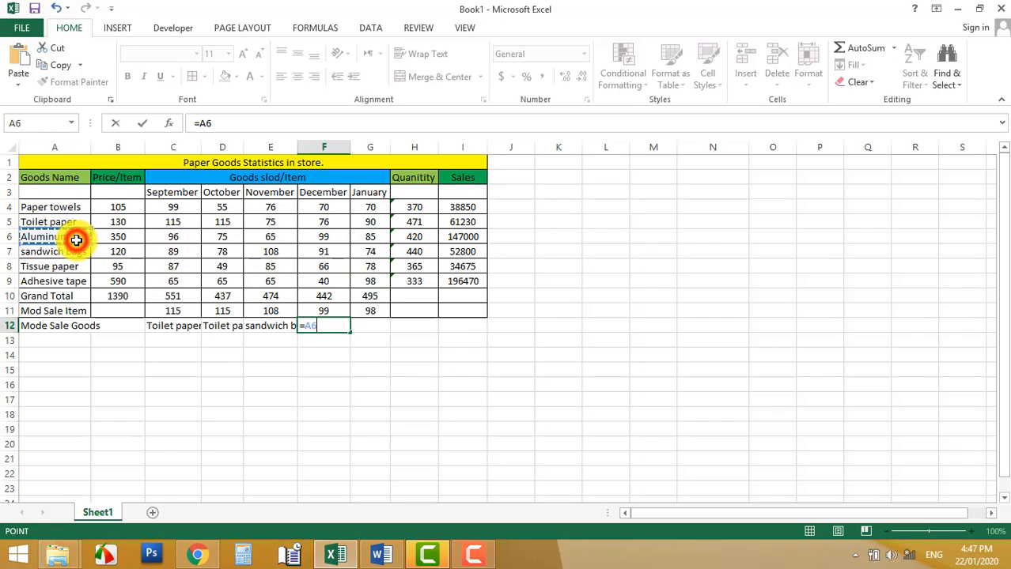
pyautogui.press('Return')
# - Reference the Adhesive tape name in A9 from G12 as January's Mode Sale Goods entry
pyautogui.click(369, 324)
pyautogui.write('=')
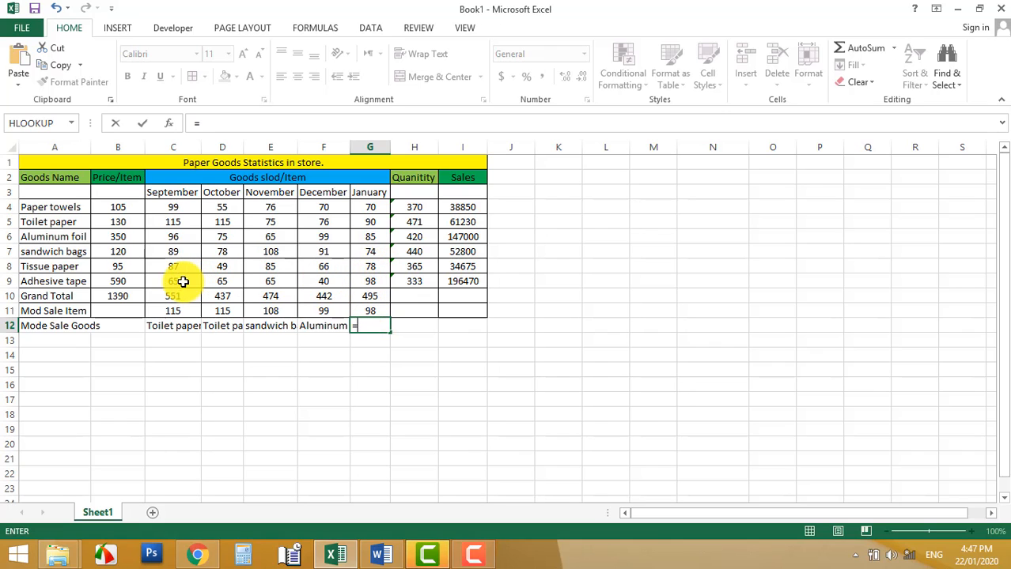
pyautogui.click(70, 280)
pyautogui.press('Return')
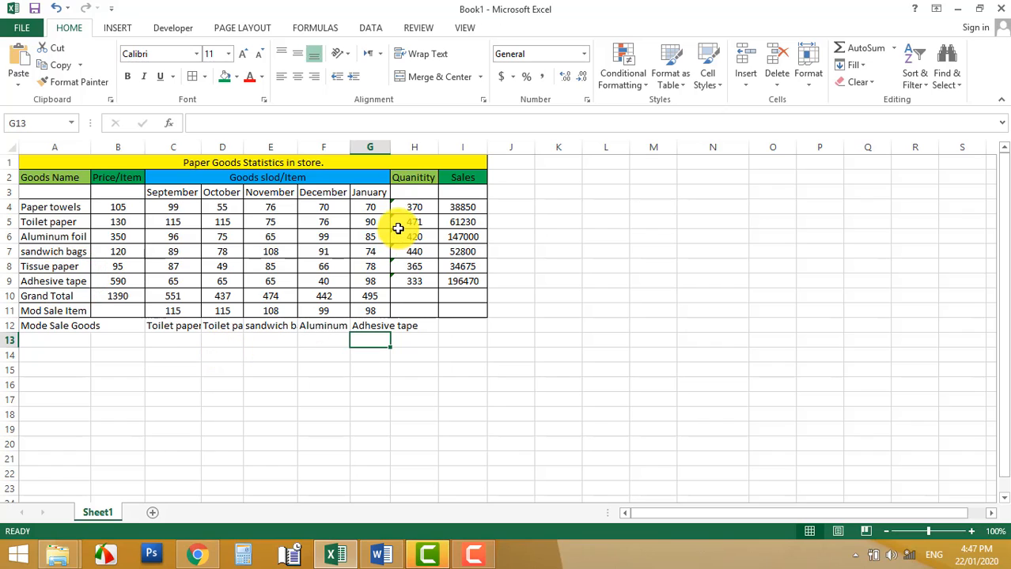
# - Fit the widths of columns A and C to G to their contents and add borders to A12:I12
pyautogui.doubleClick(389, 148)
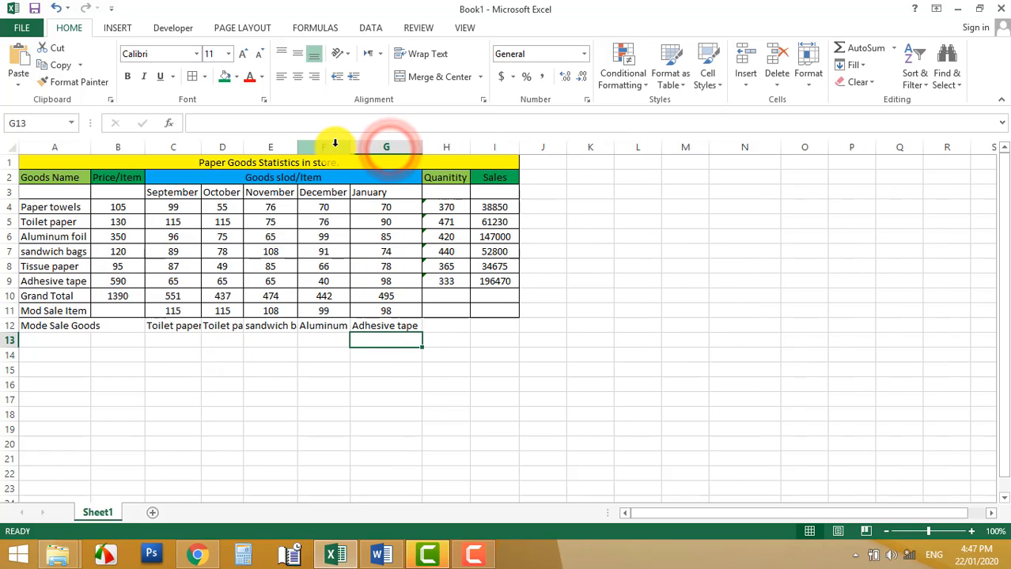
pyautogui.doubleClick(351, 148)
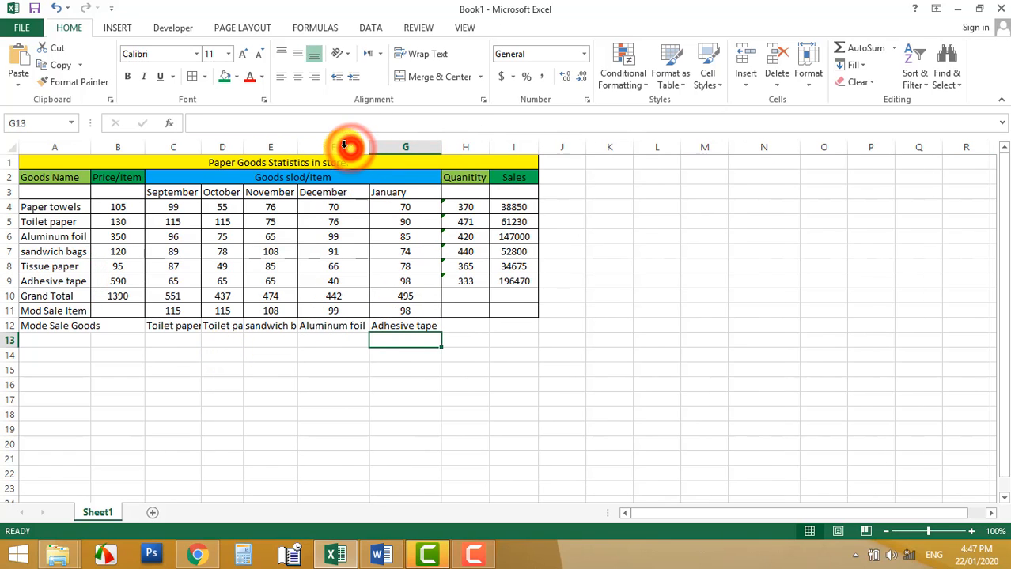
pyautogui.doubleClick(298, 148)
pyautogui.click(241, 149)
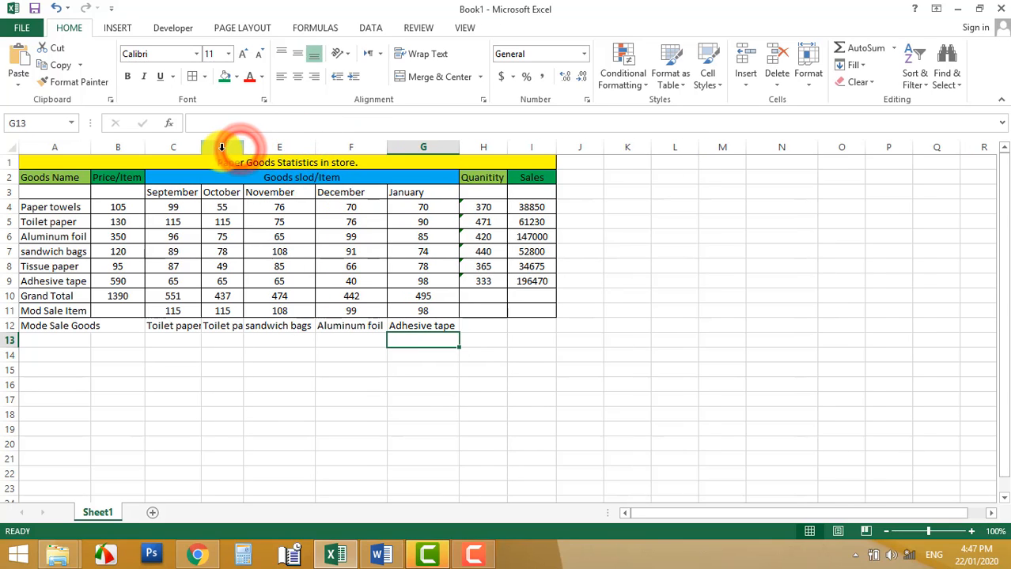
pyautogui.doubleClick(241, 149)
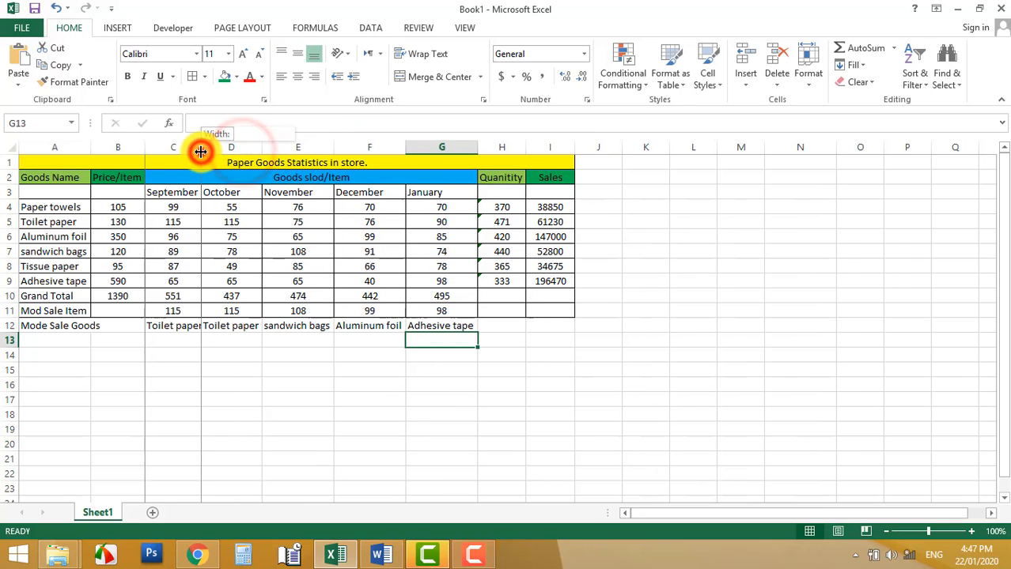
pyautogui.click(201, 148)
pyautogui.doubleClick(200, 148)
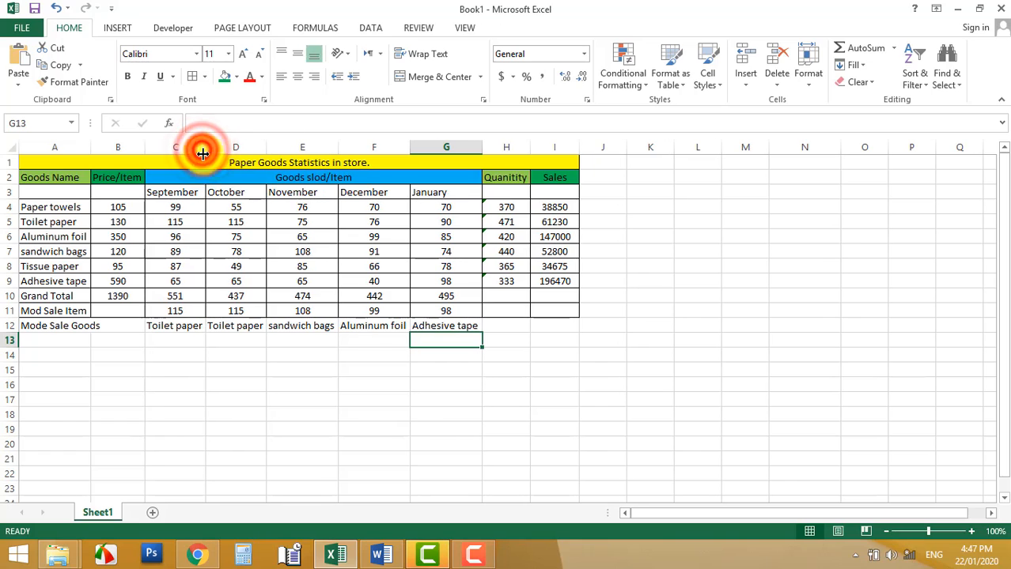
pyautogui.moveTo(559, 325); pyautogui.dragTo(68, 323)
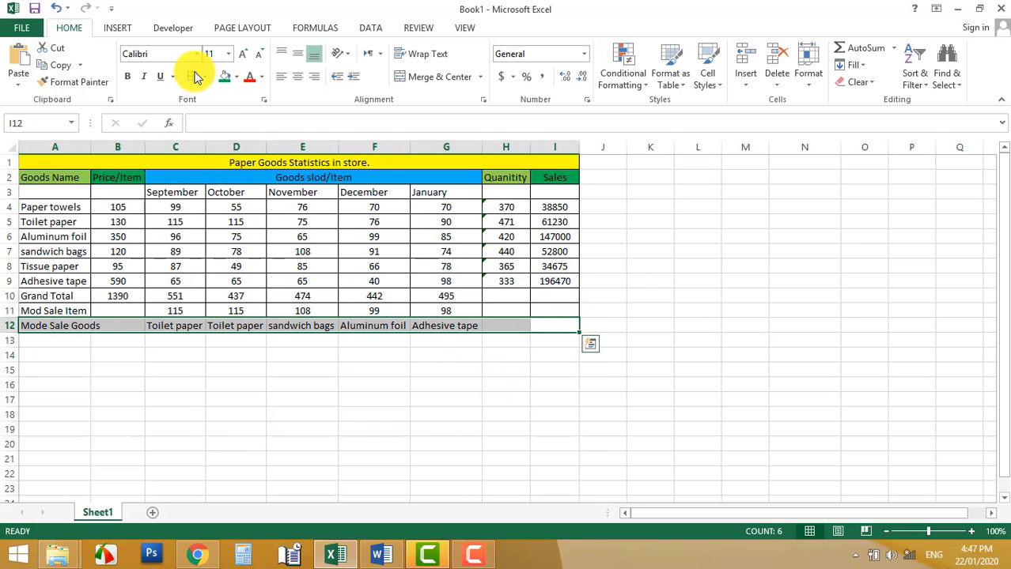
pyautogui.doubleClick(90, 147)
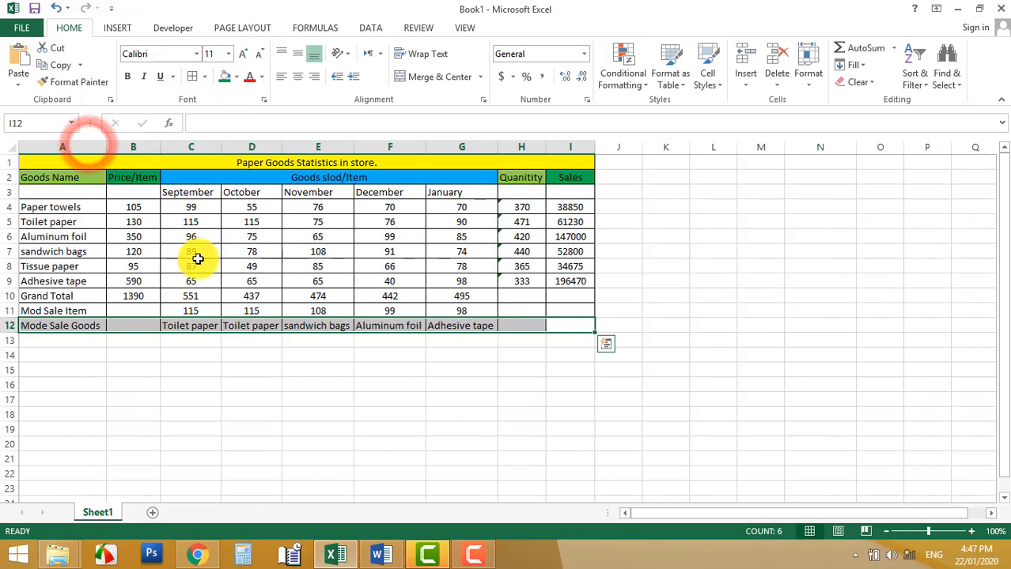
# - Return to the Word assignment and review the sample statistics table and the five task instructions
pyautogui.click(381, 553)
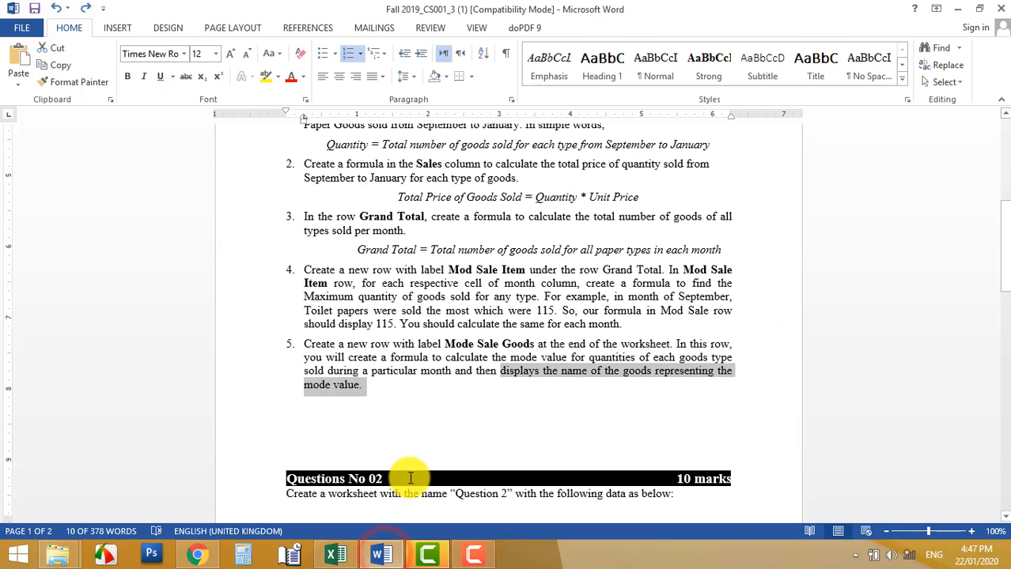
pyautogui.scroll(-1, 408, 477)
pyautogui.scroll(8, 403, 470)
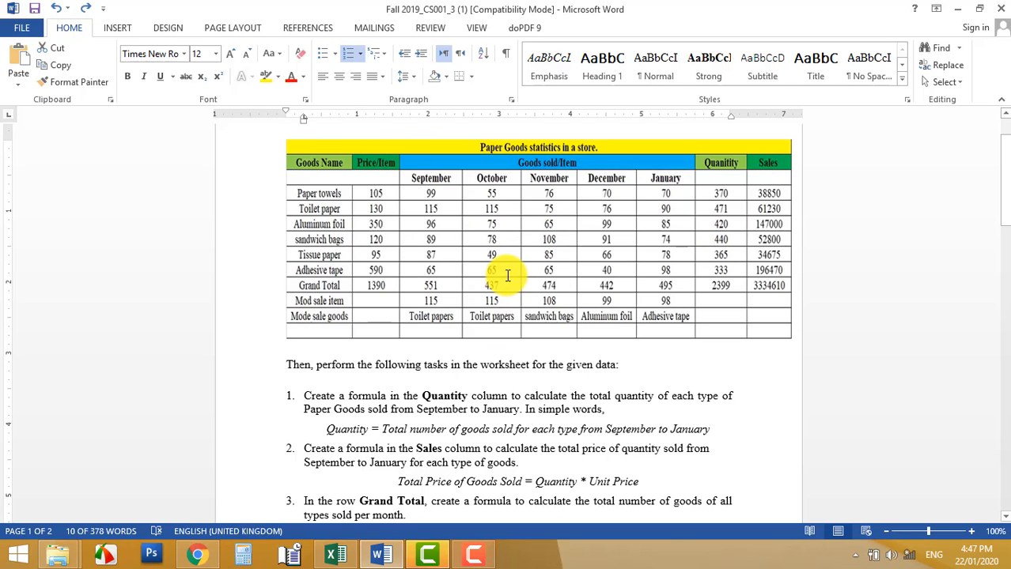
pyautogui.scroll(-4, 501, 448)
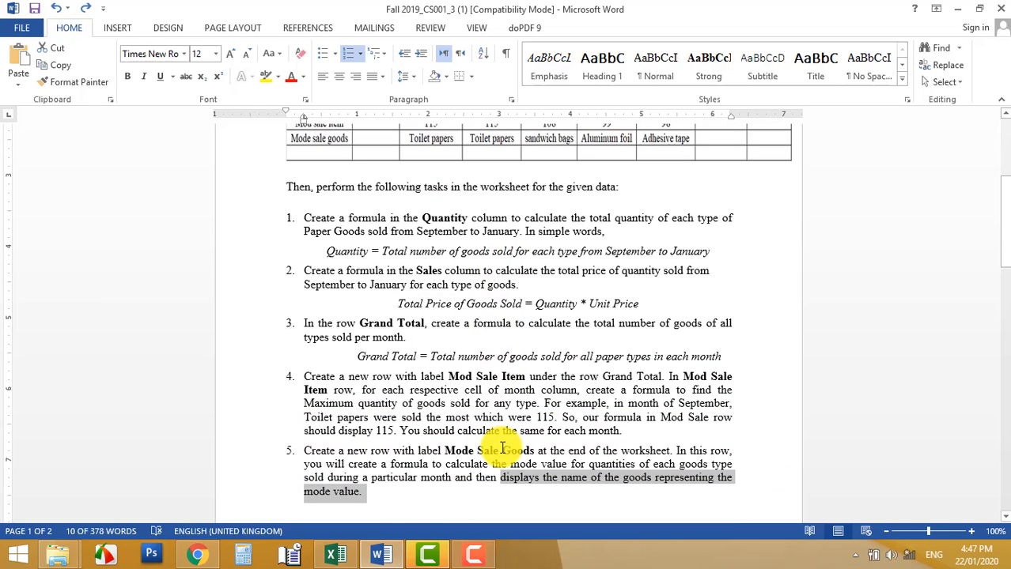
pyautogui.scroll(-2, 501, 449)
pyautogui.scroll(2, 500, 449)
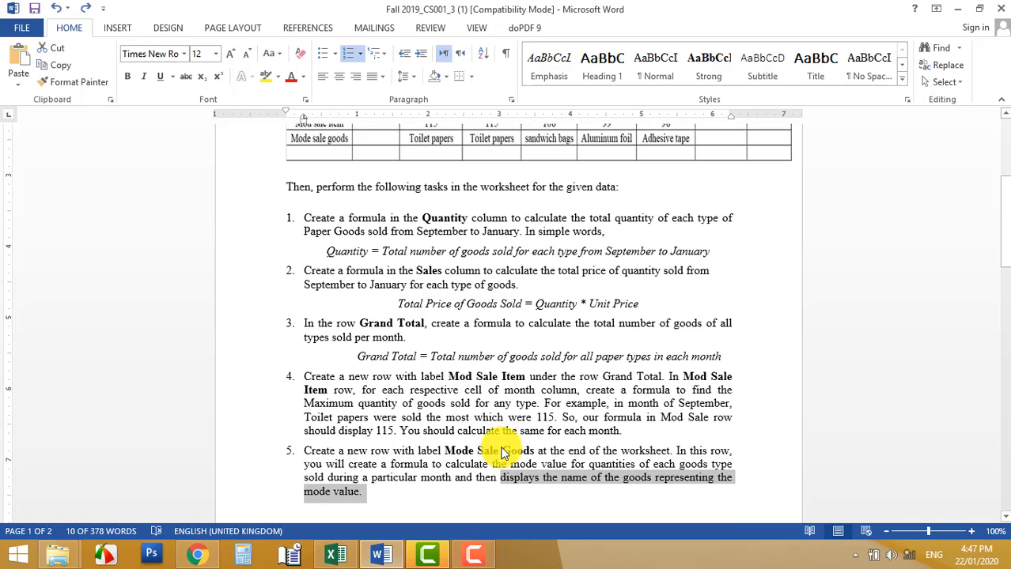